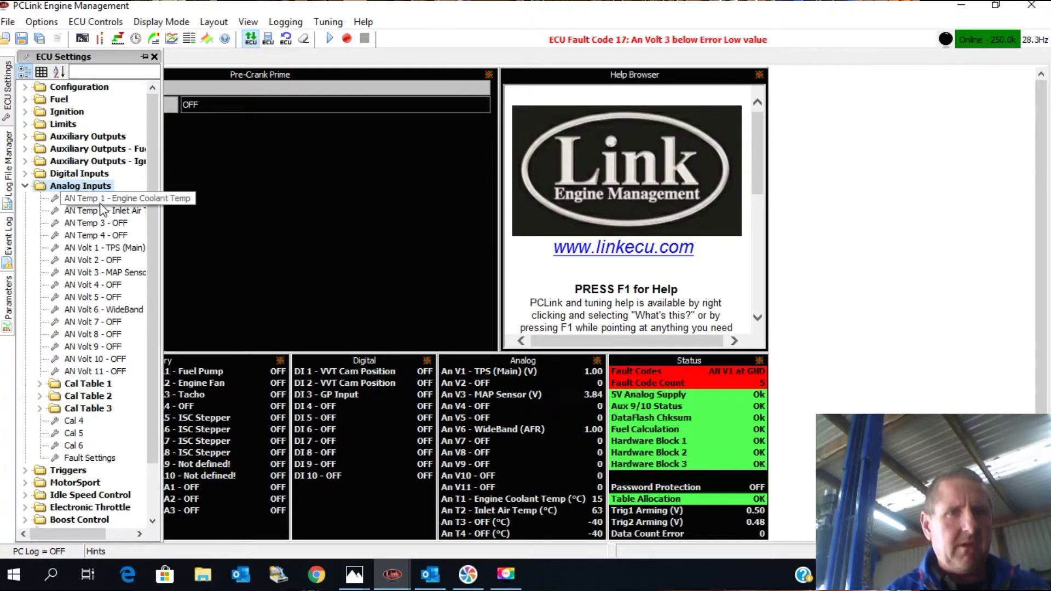
# Step: Open the AN Temp 1 engine coolant temperature settings and clear all fault codes stored in the ECU
pyautogui.doubleClick(99, 200)
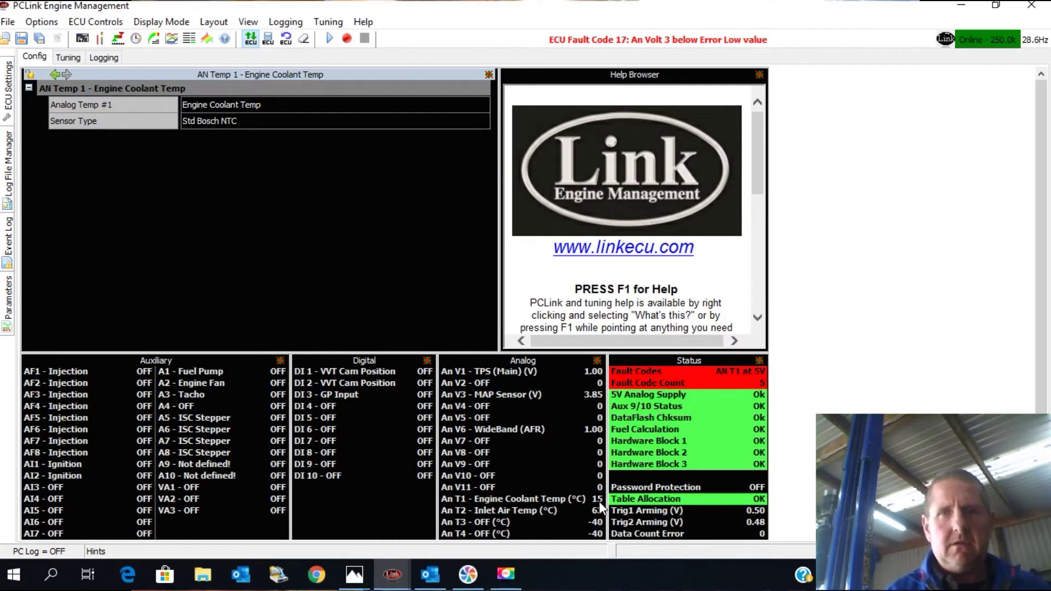
pyautogui.click(96, 22)
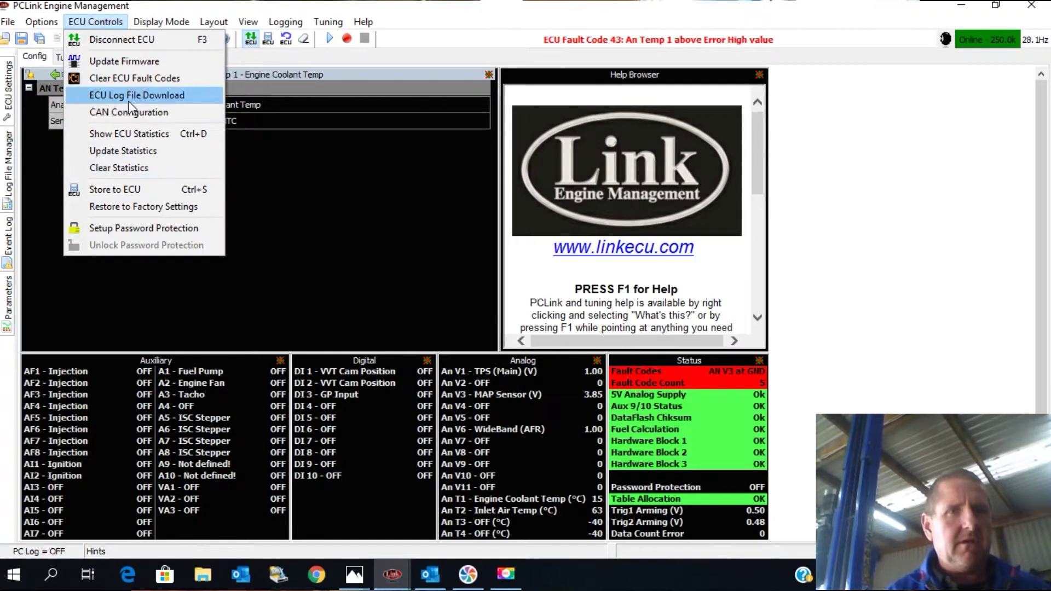
pyautogui.click(153, 78)
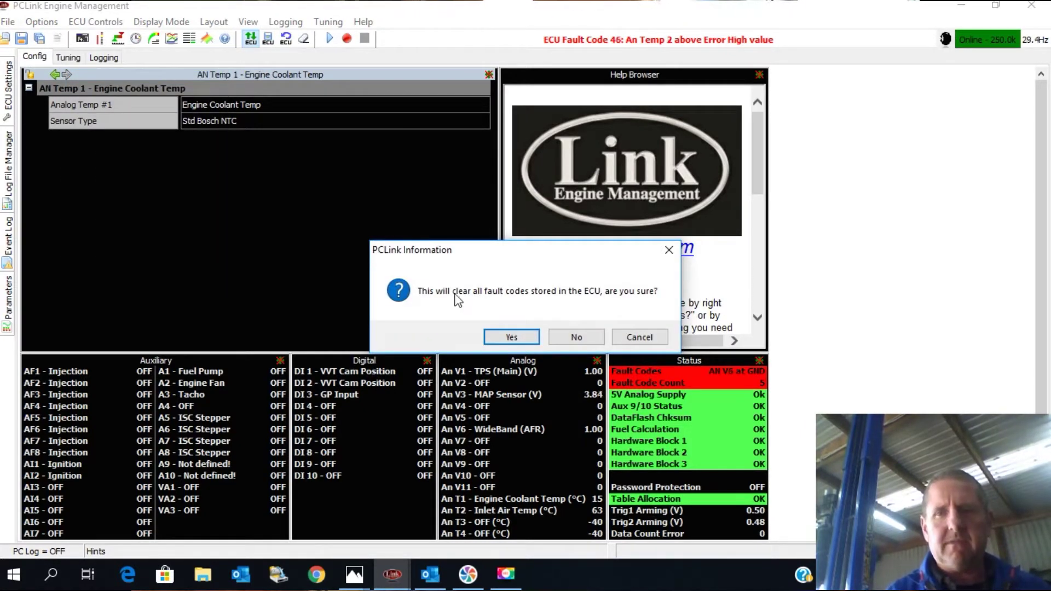
pyautogui.click(508, 331)
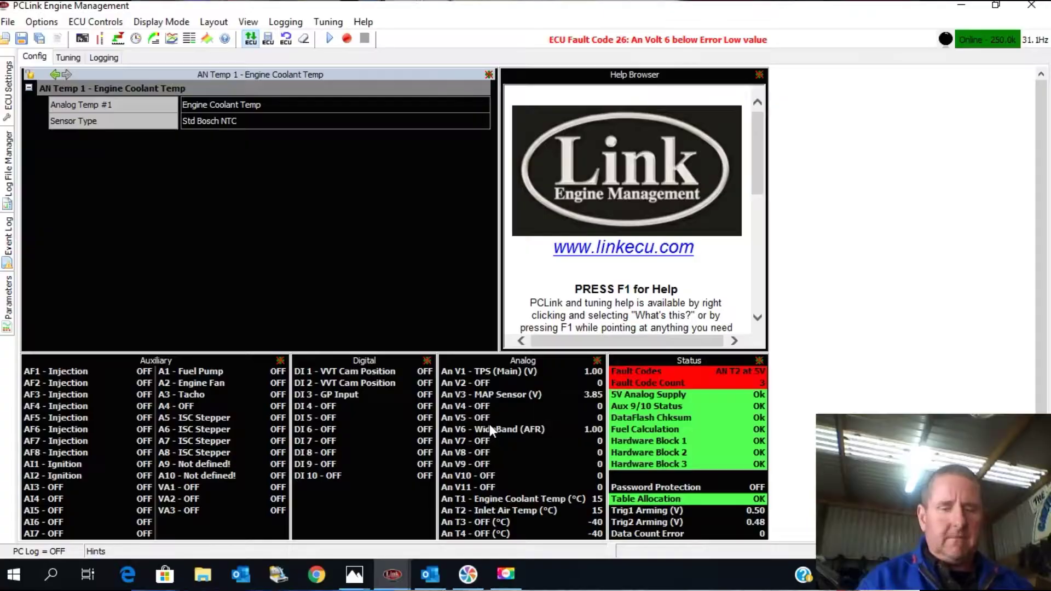
# Step: Open the AN Temp 2 inlet air temperature settings and check the assigned sensor type
pyautogui.moveTo(8, 90)
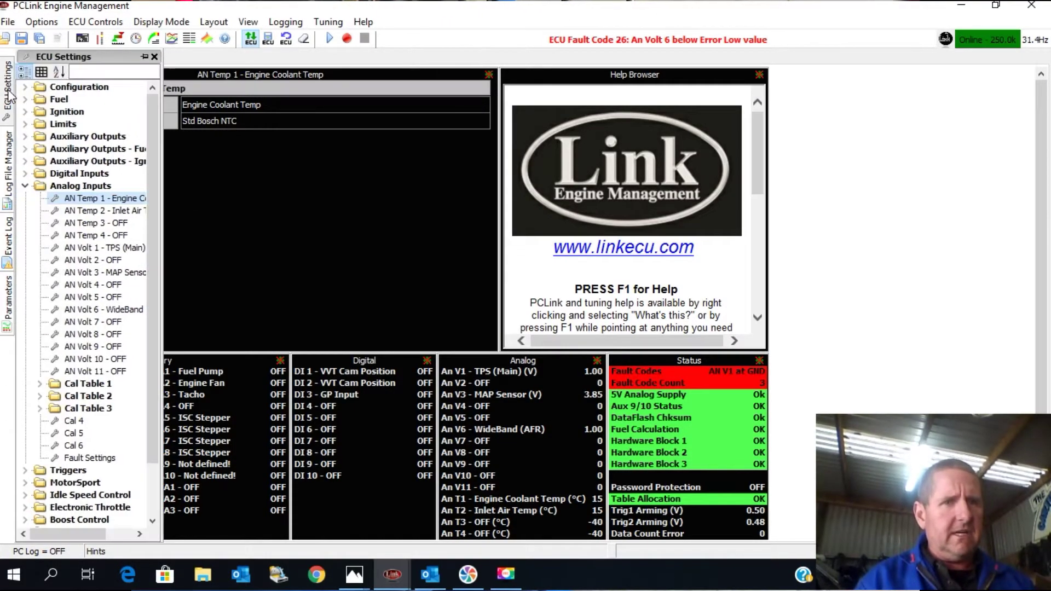
pyautogui.click(98, 210)
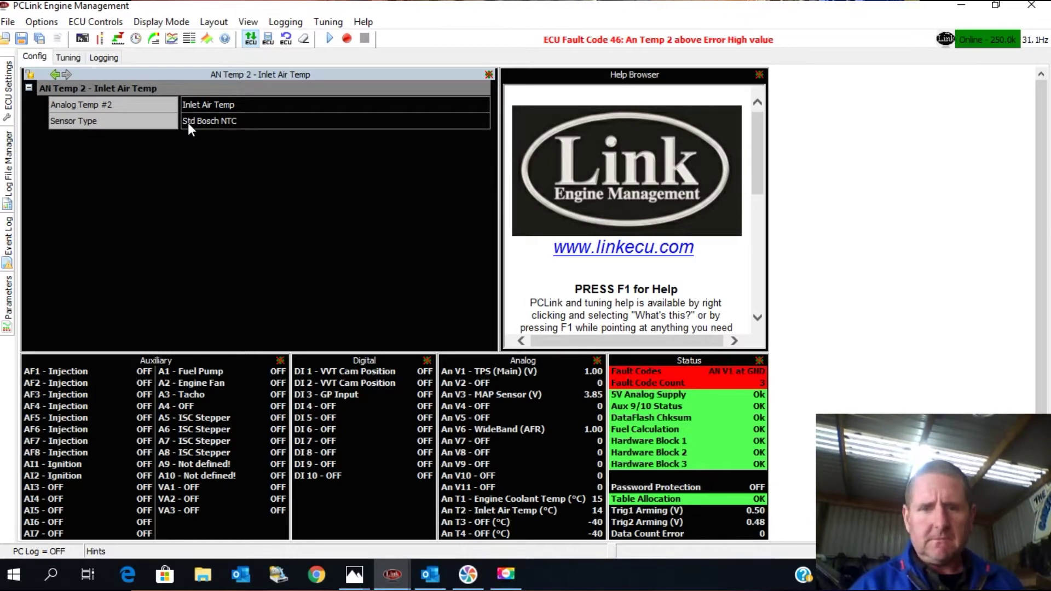
pyautogui.click(8, 93)
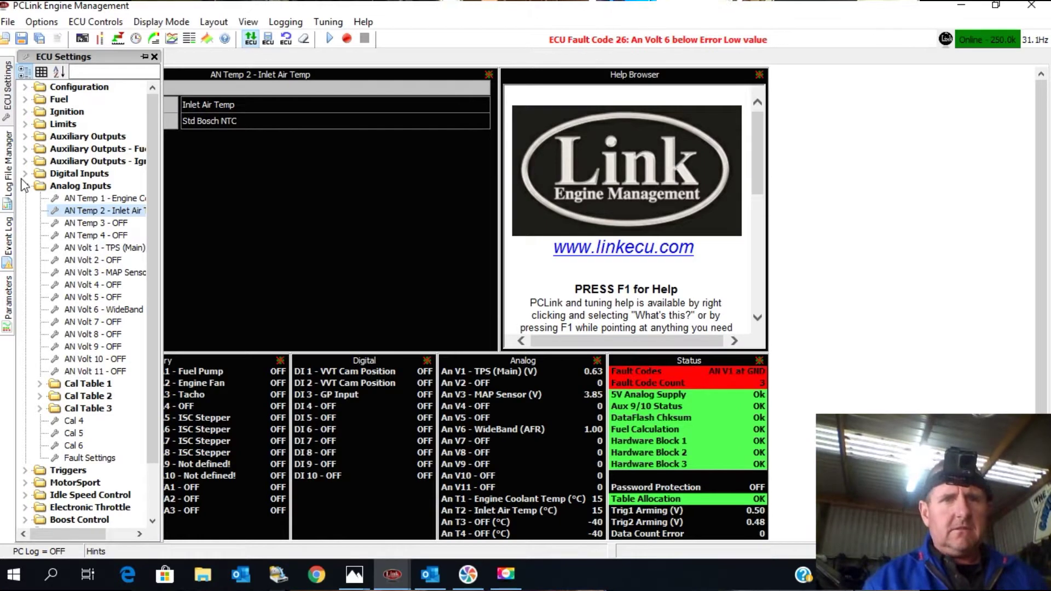
pyautogui.click(267, 242)
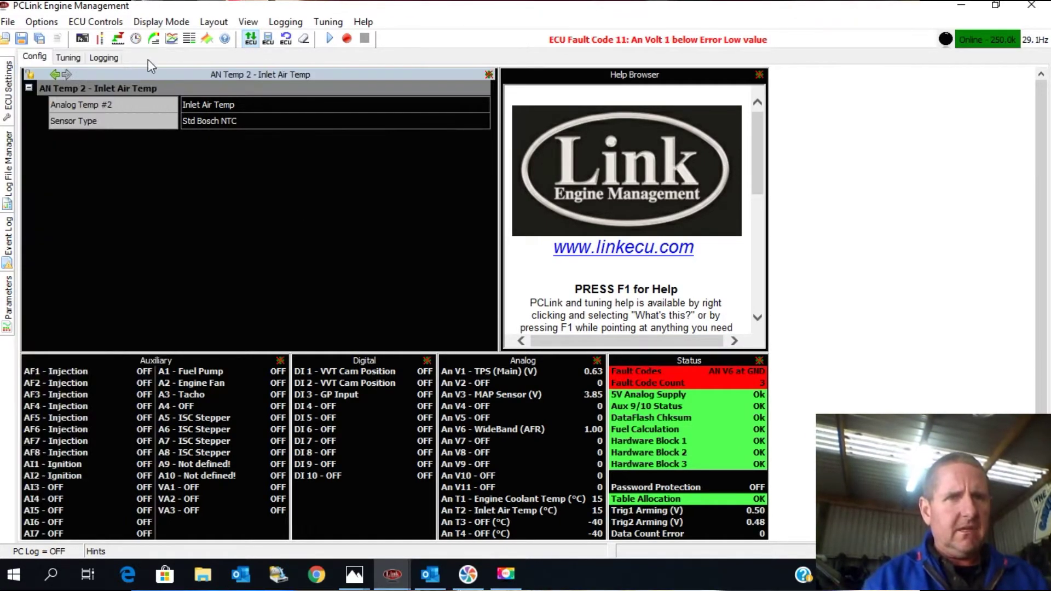
# Step: Clear the ECU's stored fault codes again after checking the temperature inputs
pyautogui.click(107, 22)
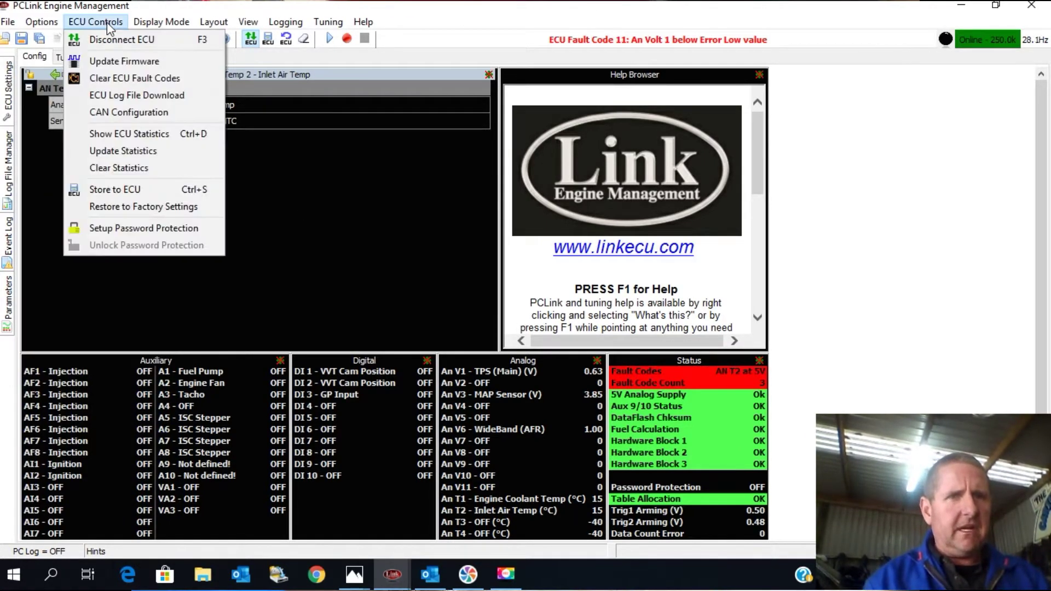
pyautogui.click(139, 78)
pyautogui.click(503, 339)
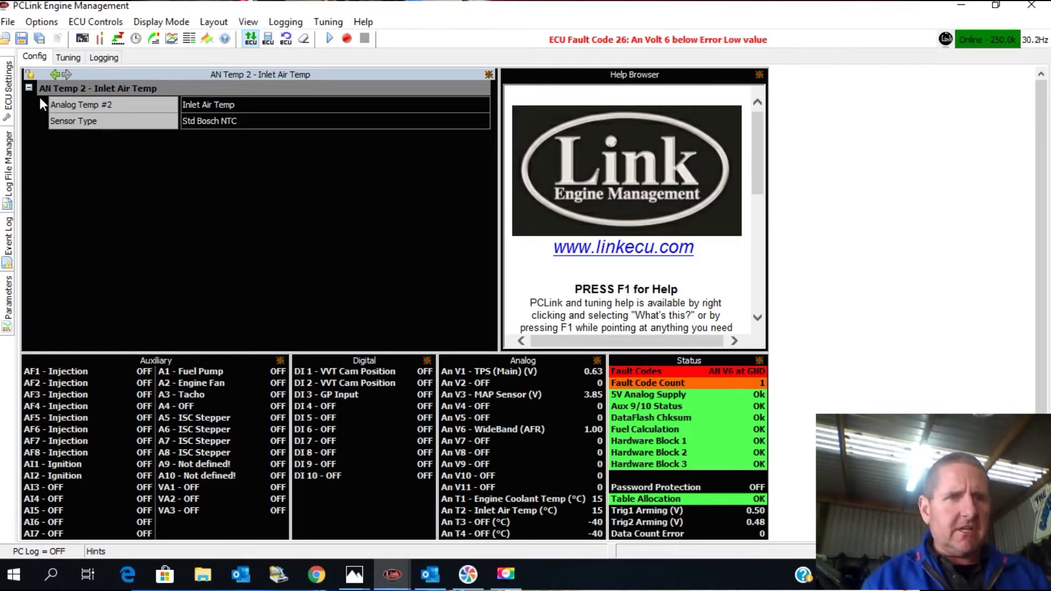
# Step: Open the AN Volt 6 settings in the ECU's analog inputs and set Analog Volt #6 to OFF
pyautogui.click(8, 87)
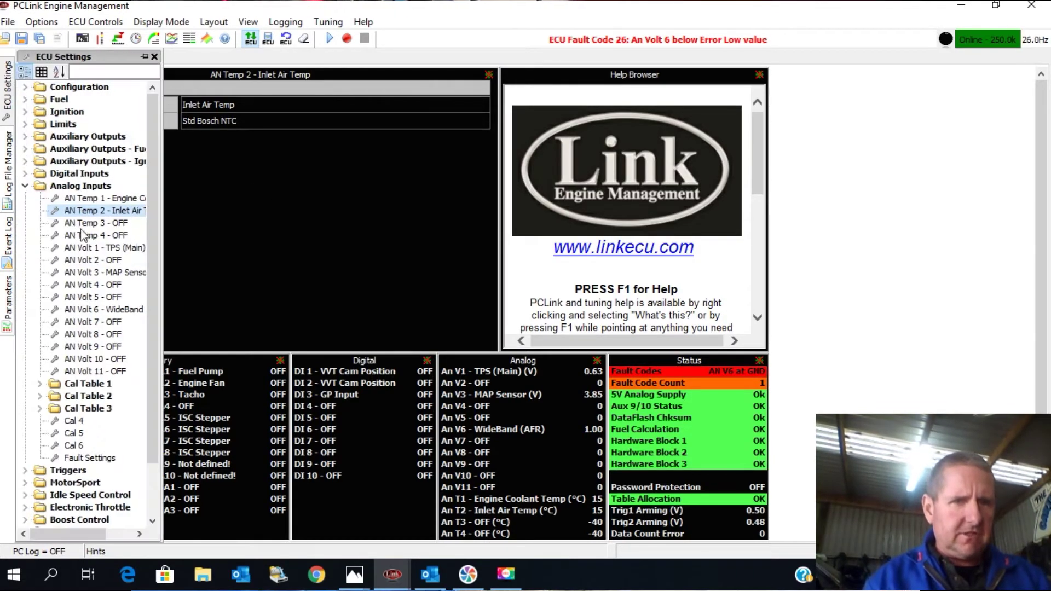
pyautogui.click(94, 310)
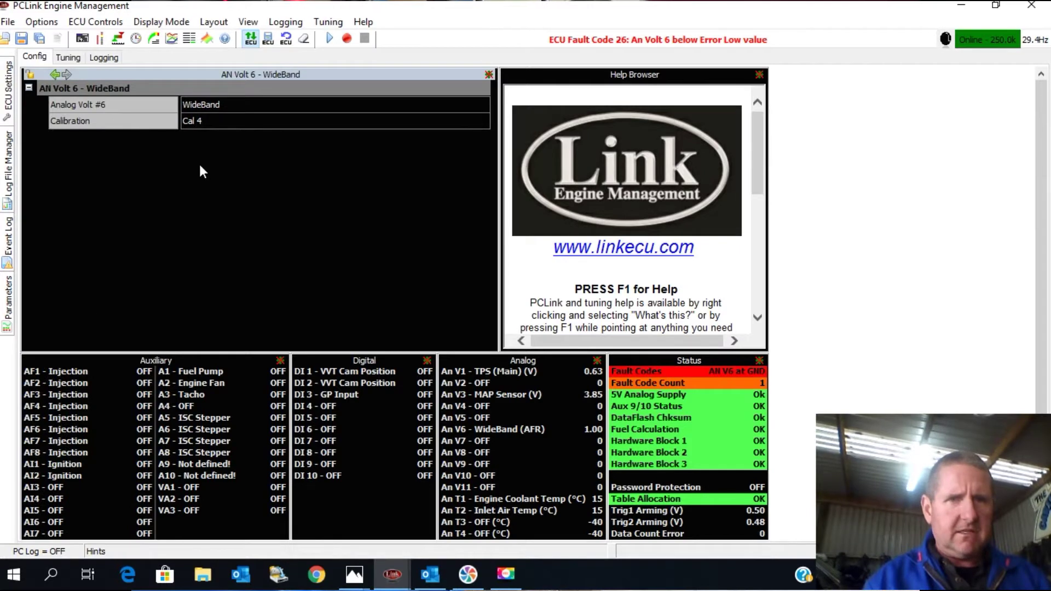
pyautogui.click(241, 104)
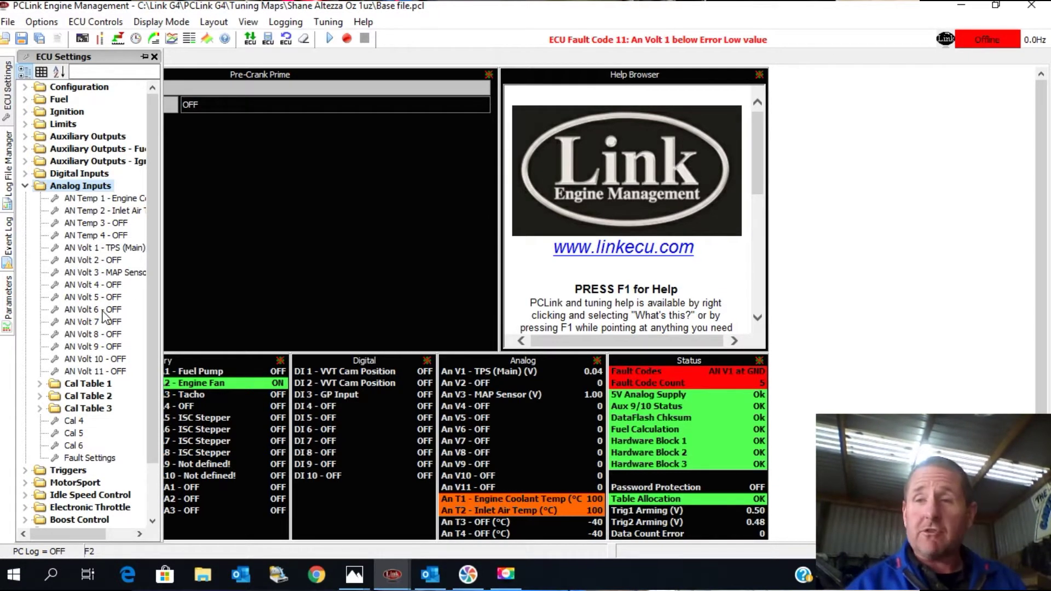
pyautogui.moveTo(393, 573)
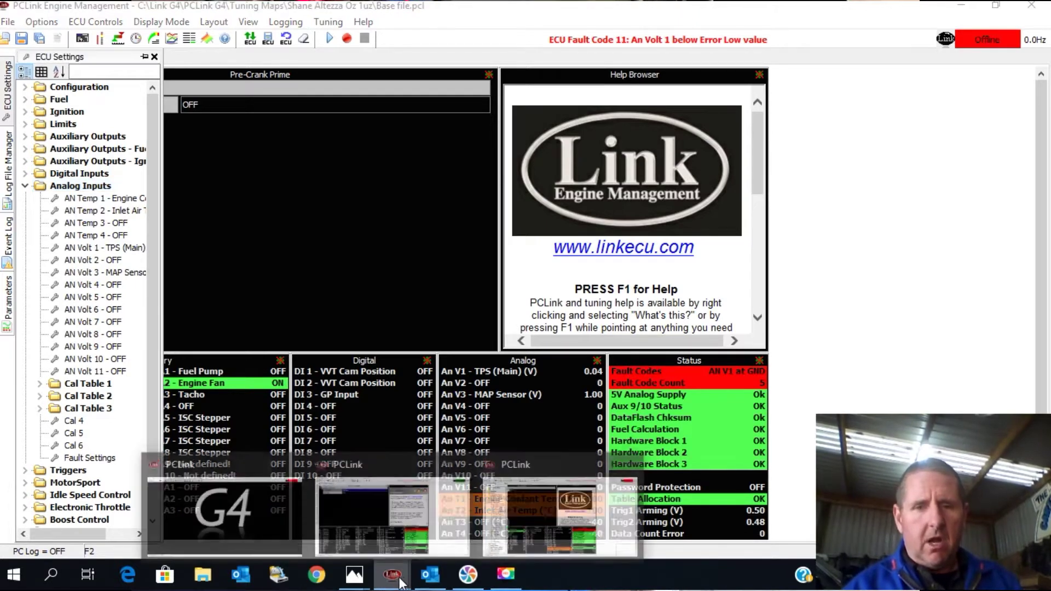
pyautogui.click(351, 511)
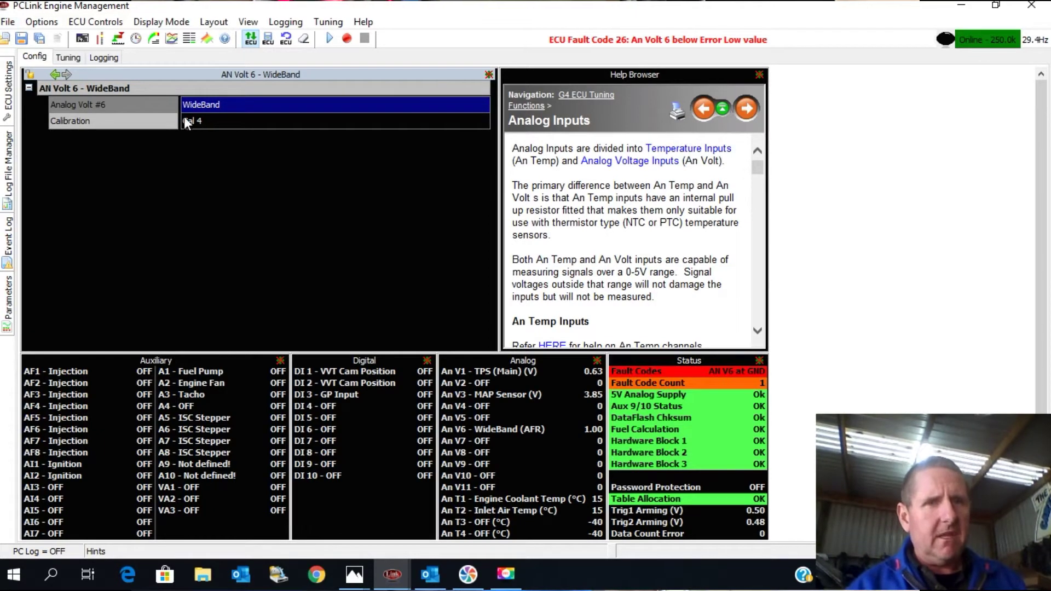
pyautogui.doubleClick(207, 104)
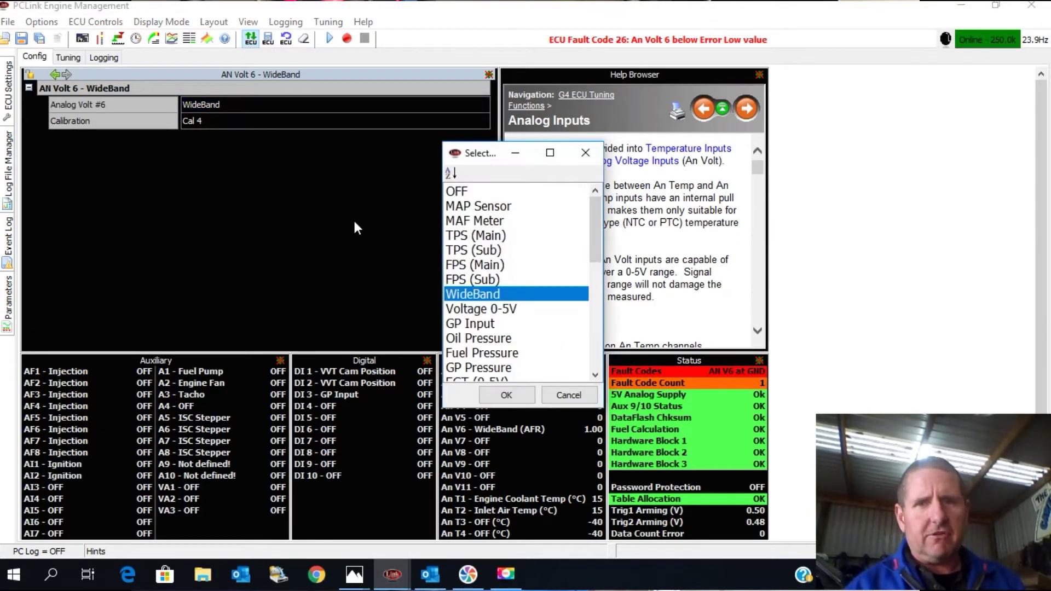
pyautogui.click(463, 192)
pyautogui.click(499, 395)
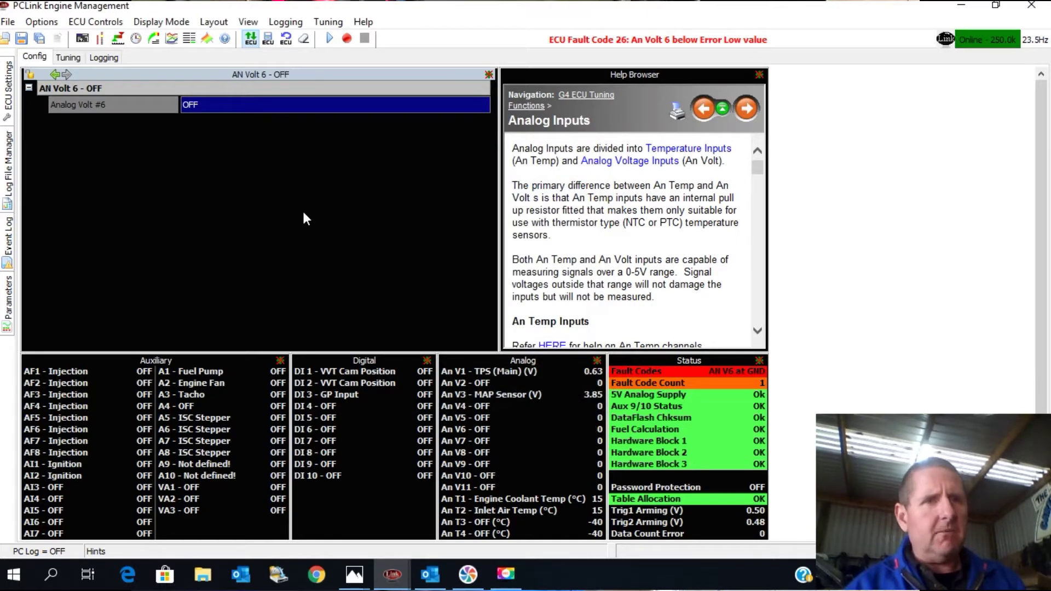
# Step: Save the tune as a new PCL file named "new tune setup with coils" in the existing tuning map folder
pyautogui.click(8, 22)
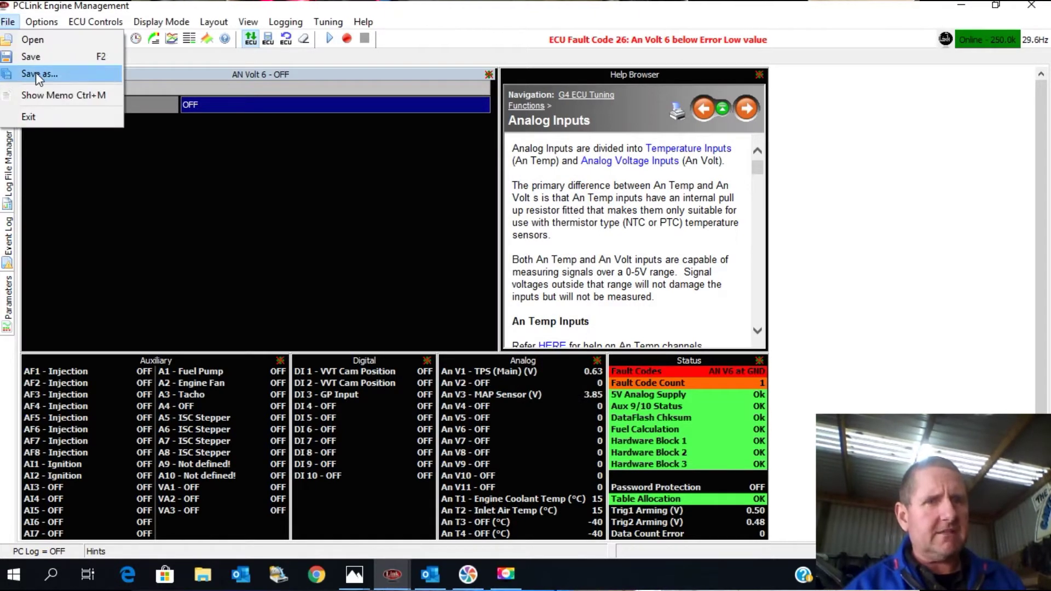
pyautogui.click(35, 72)
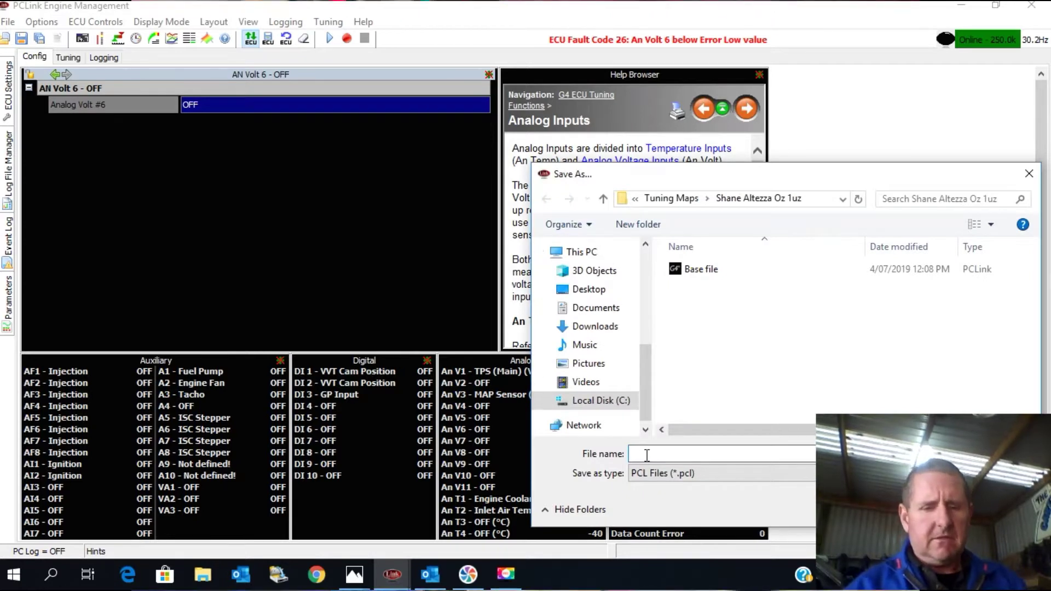
pyautogui.write('n')
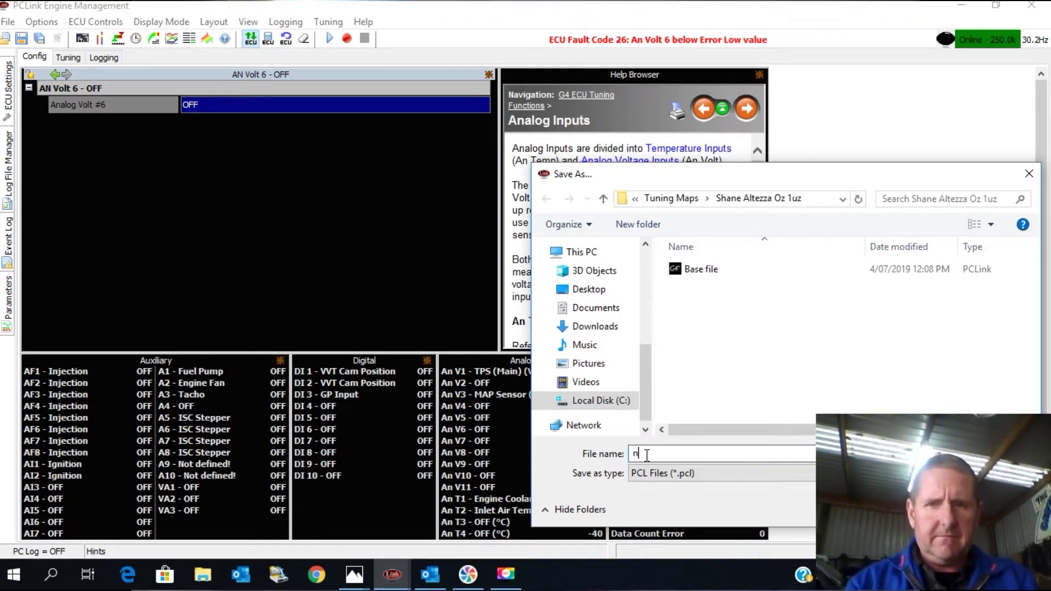
pyautogui.write('ew tu')
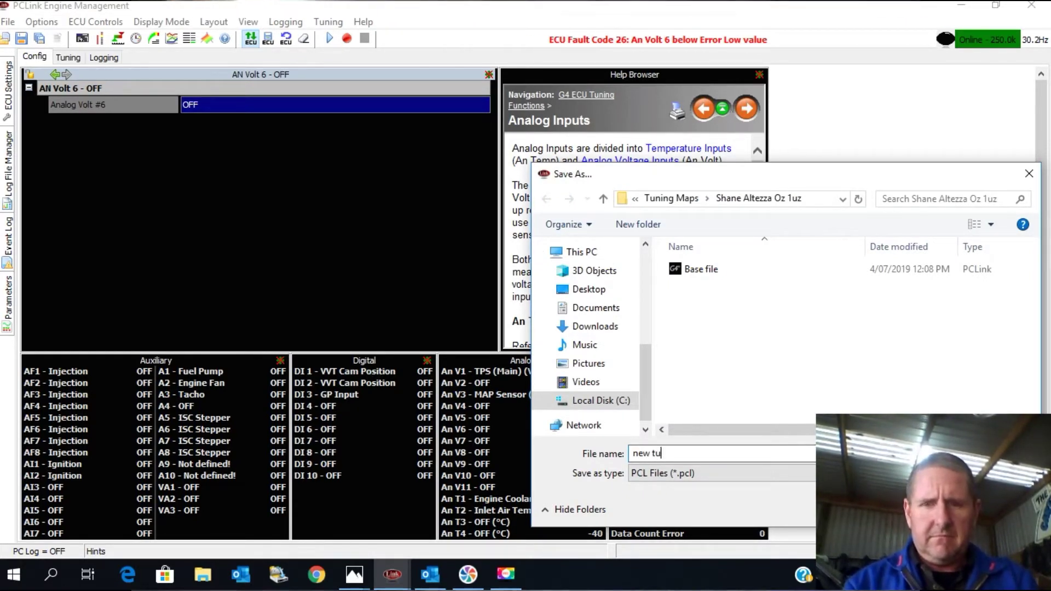
pyautogui.write('ne setup')
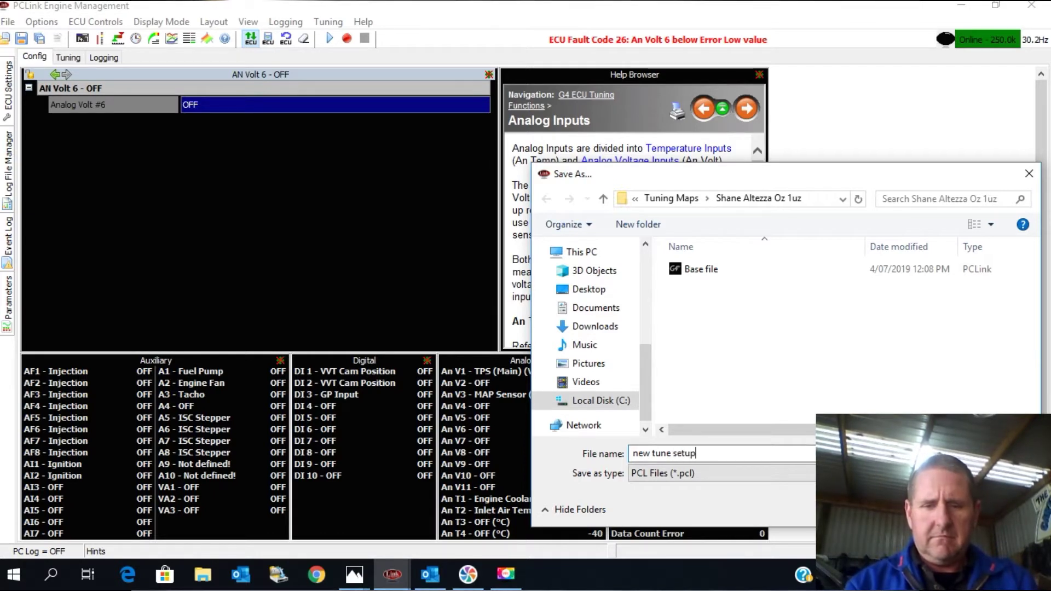
pyautogui.write(' with coils')
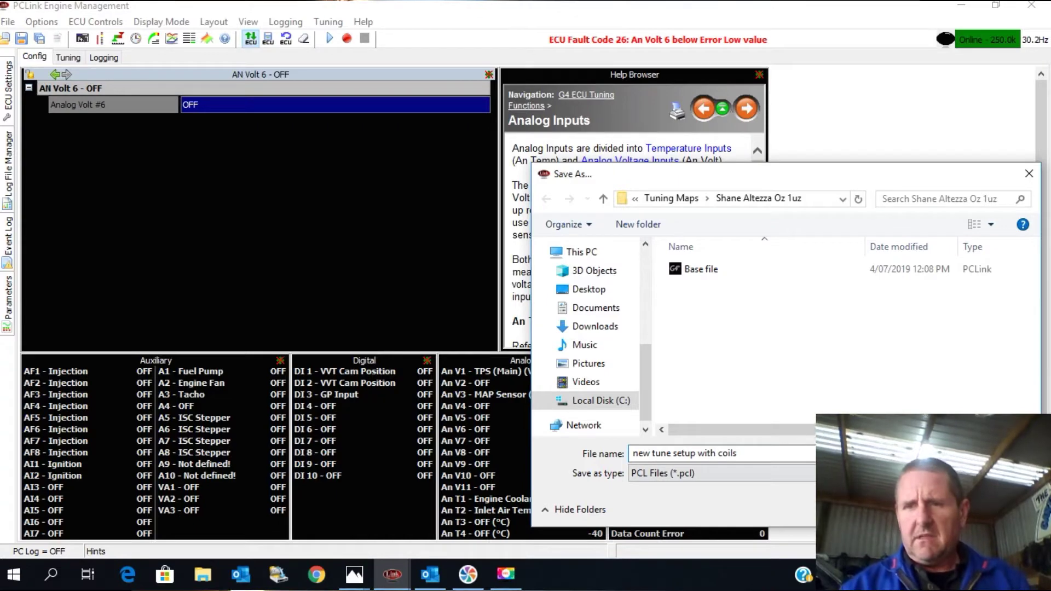
pyautogui.press('Return')
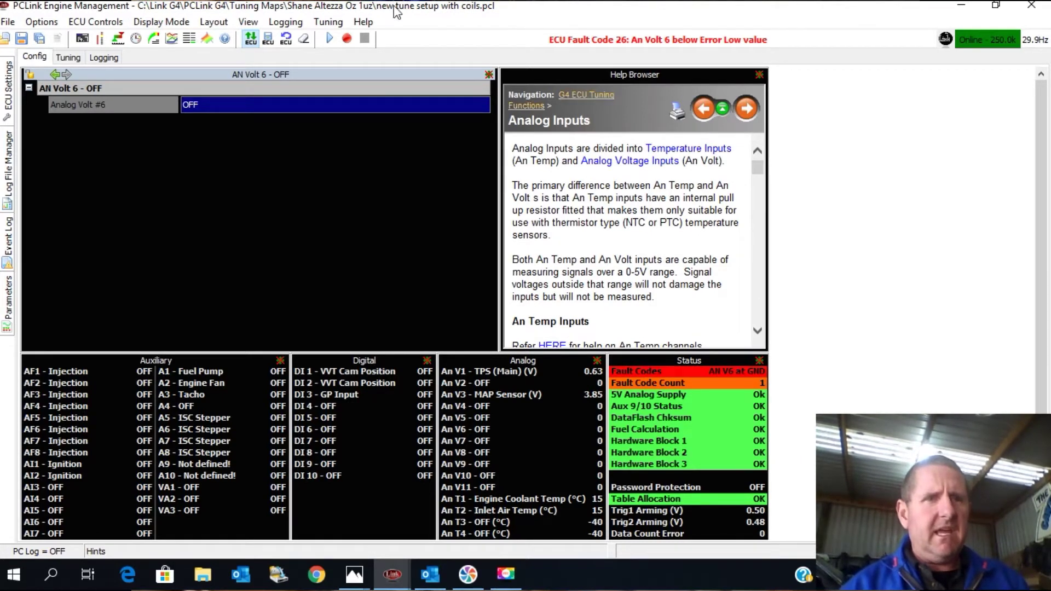
# Step: Clear all fault codes stored in the ECU now that AN Volt 6 is disabled
pyautogui.click(96, 21)
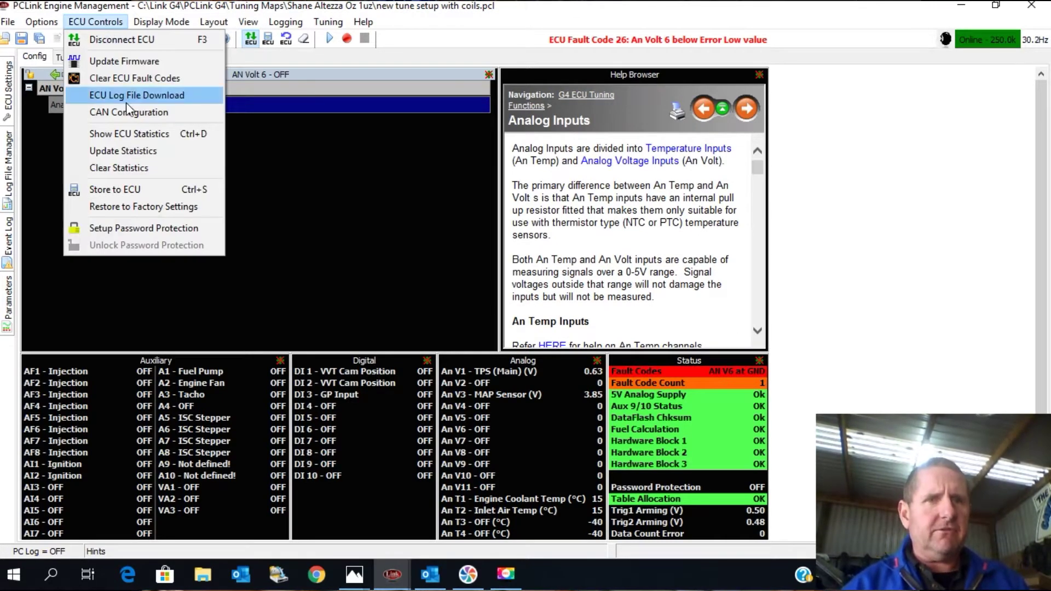
pyautogui.click(134, 77)
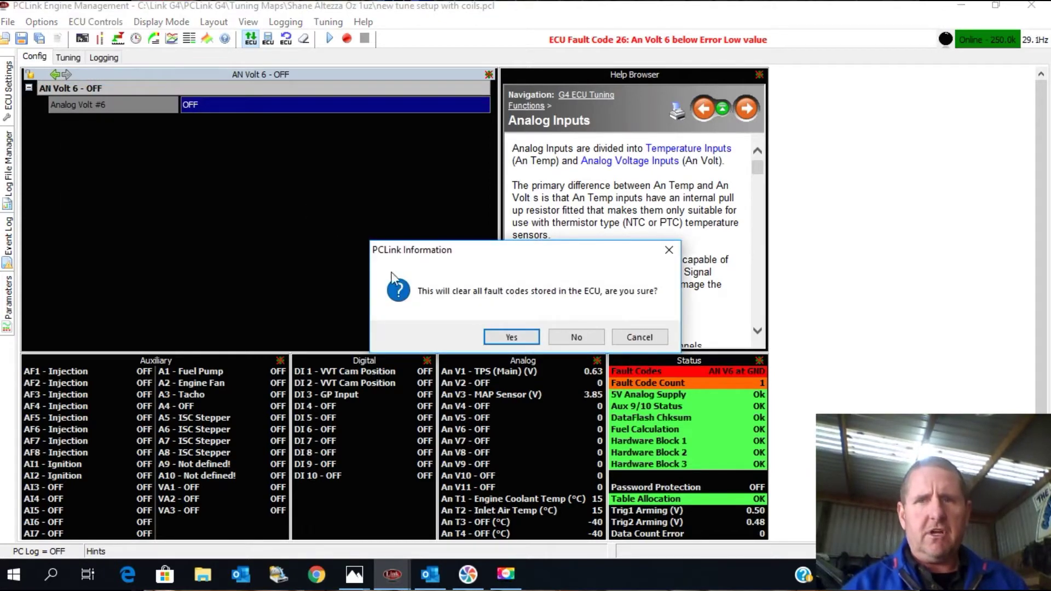
pyautogui.click(512, 338)
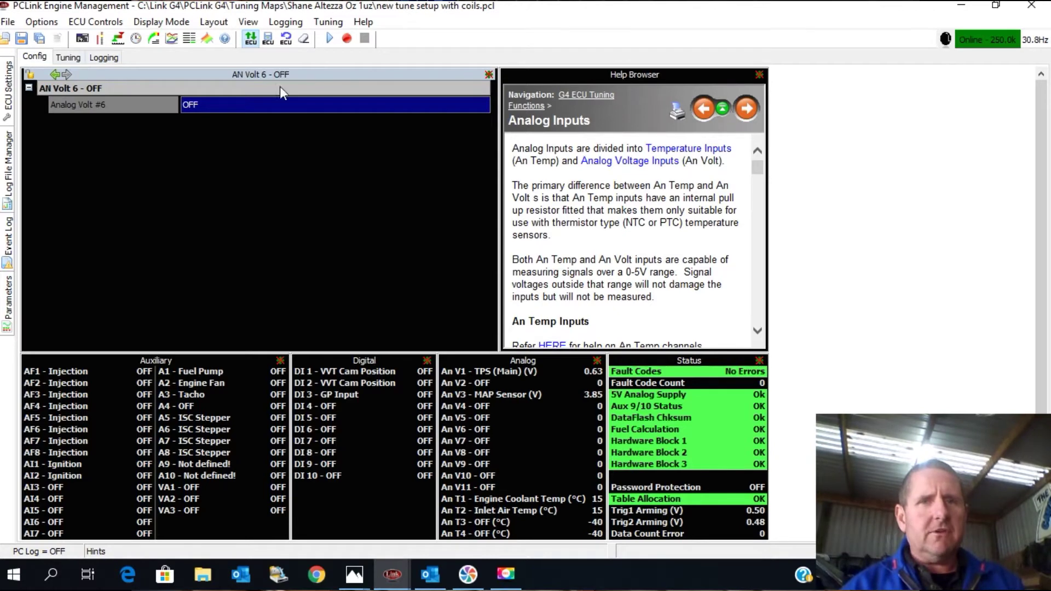
# Step: Display the runtime values and examine the trigger and limit data
pyautogui.click(328, 22)
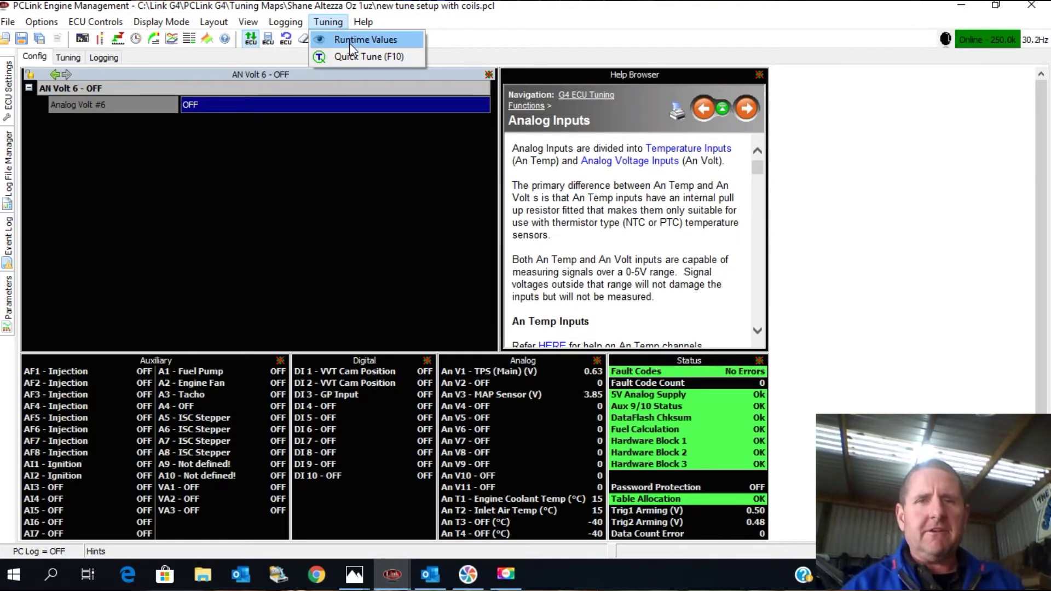
pyautogui.click(349, 43)
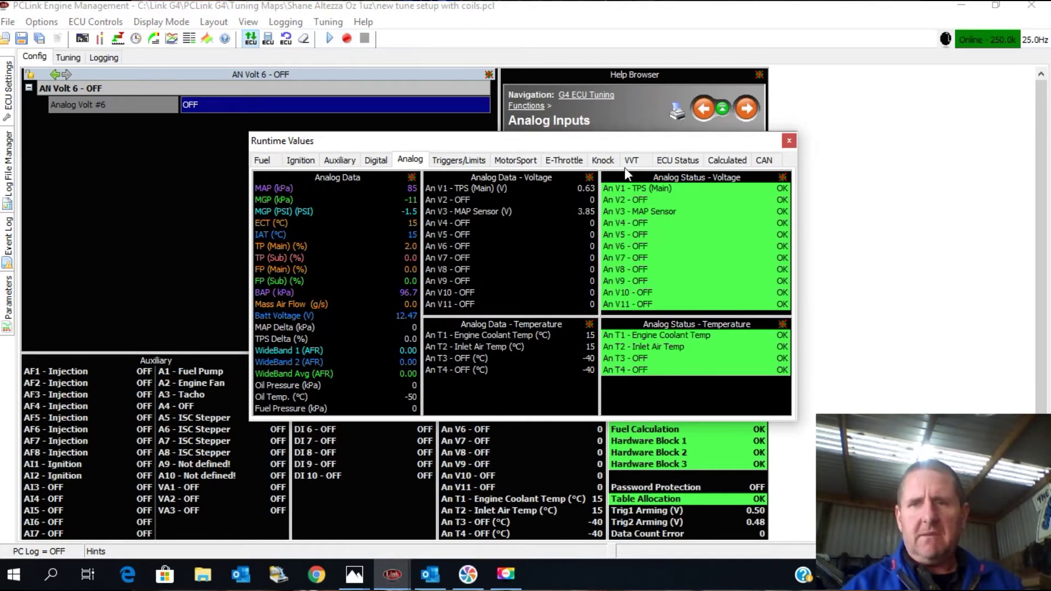
pyautogui.click(449, 161)
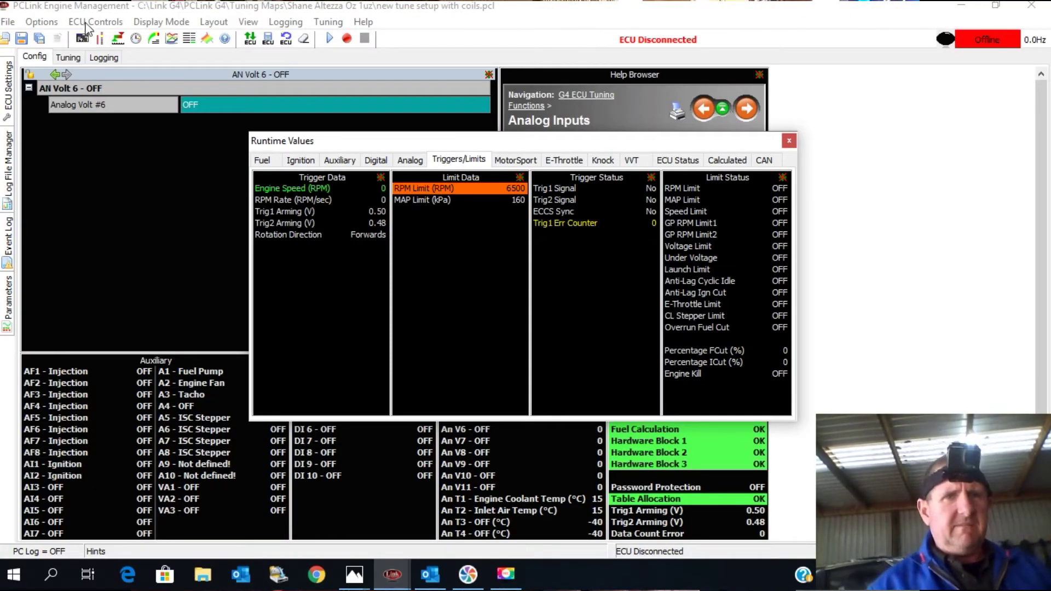
# Step: Close the runtime values and reconnect to the ECU
pyautogui.click(88, 30)
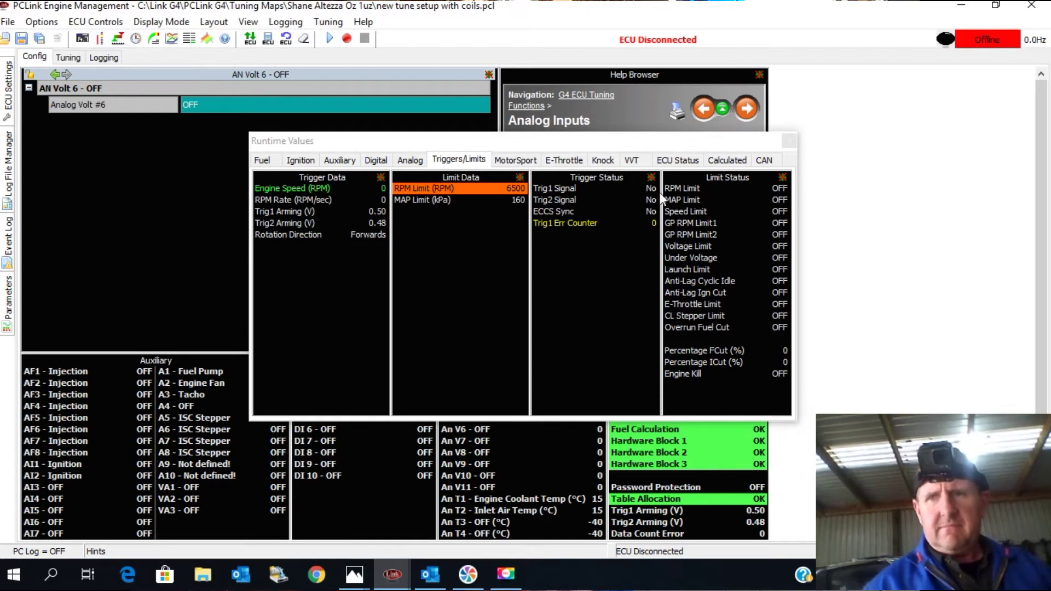
pyautogui.click(789, 141)
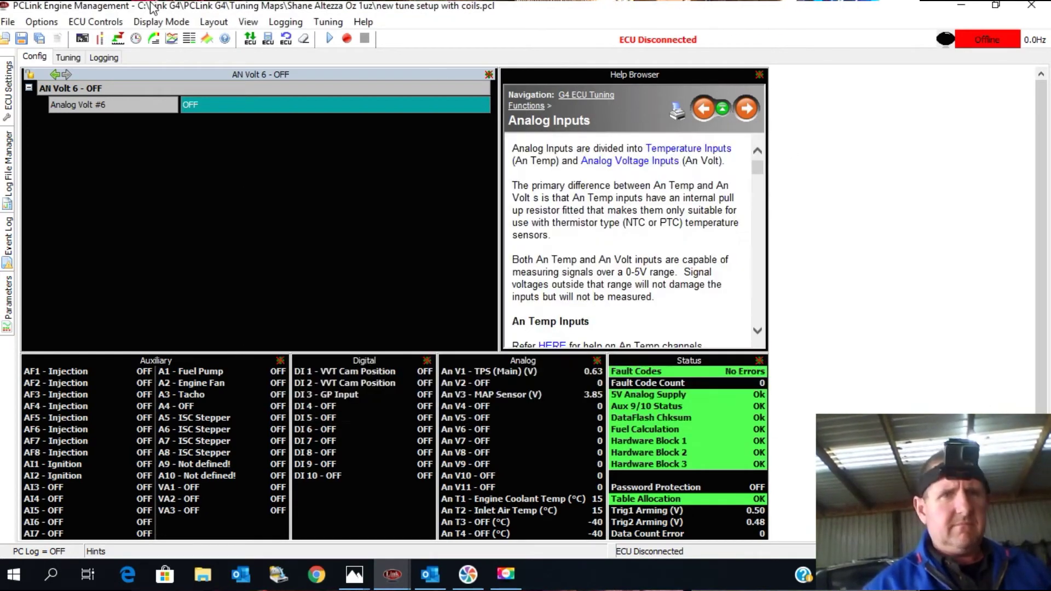
pyautogui.click(96, 22)
pyautogui.click(110, 36)
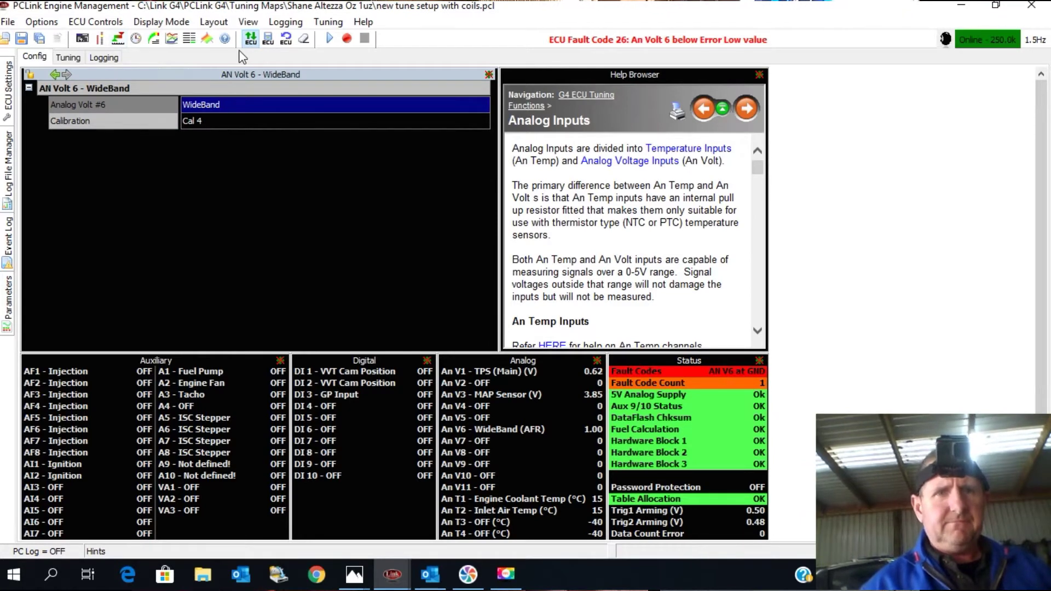
# Step: Set Analog Volt #6 to OFF again on the reconnected ECU
pyautogui.doubleClick(209, 103)
pyautogui.click(466, 198)
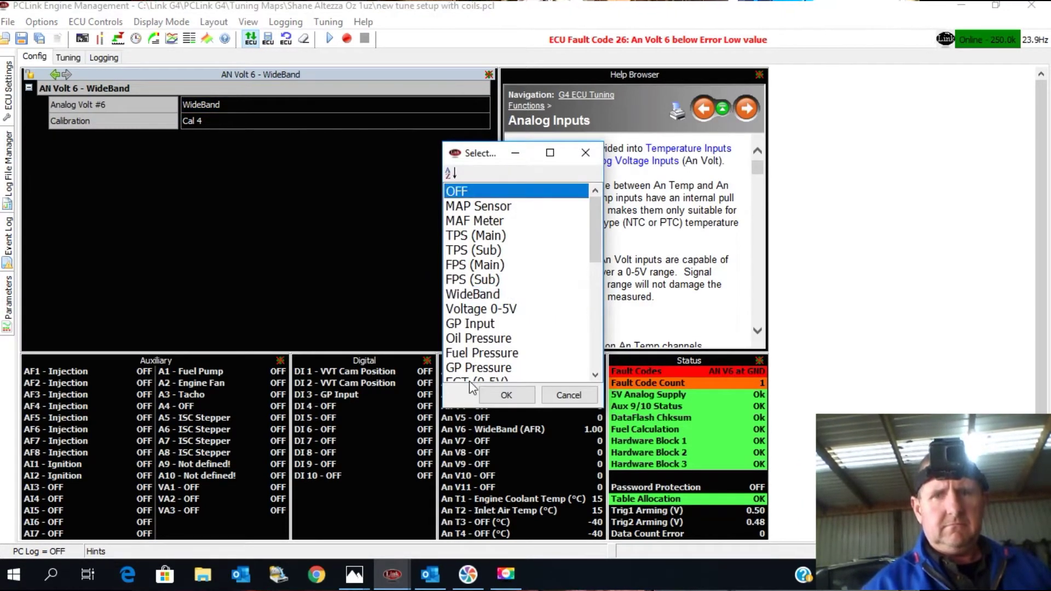
pyautogui.click(494, 390)
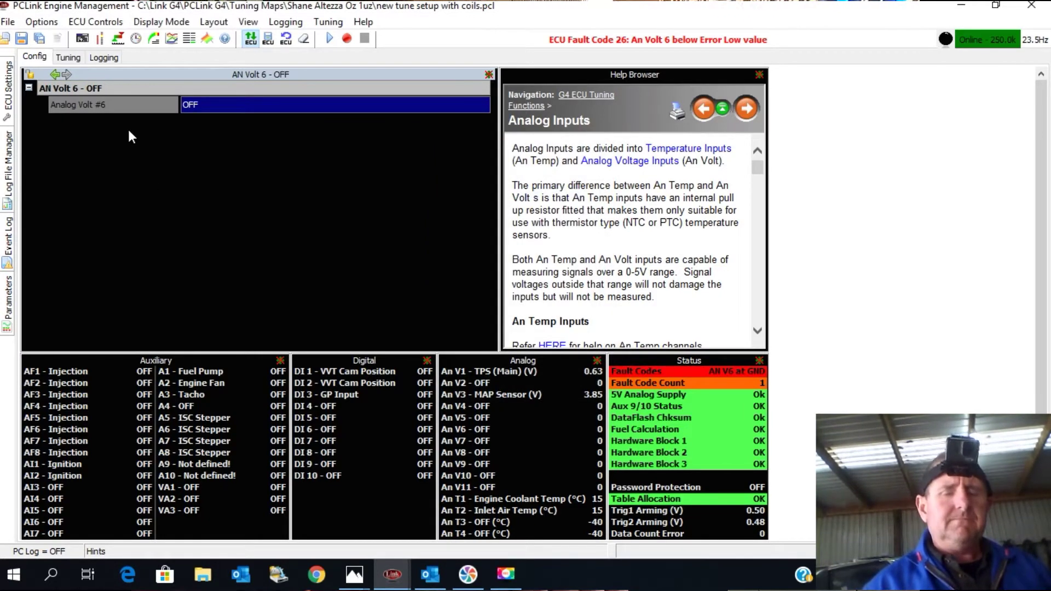
# Step: Store the current settings, including the disabled Analog Volt #6 input, to the ECU
pyautogui.click(84, 23)
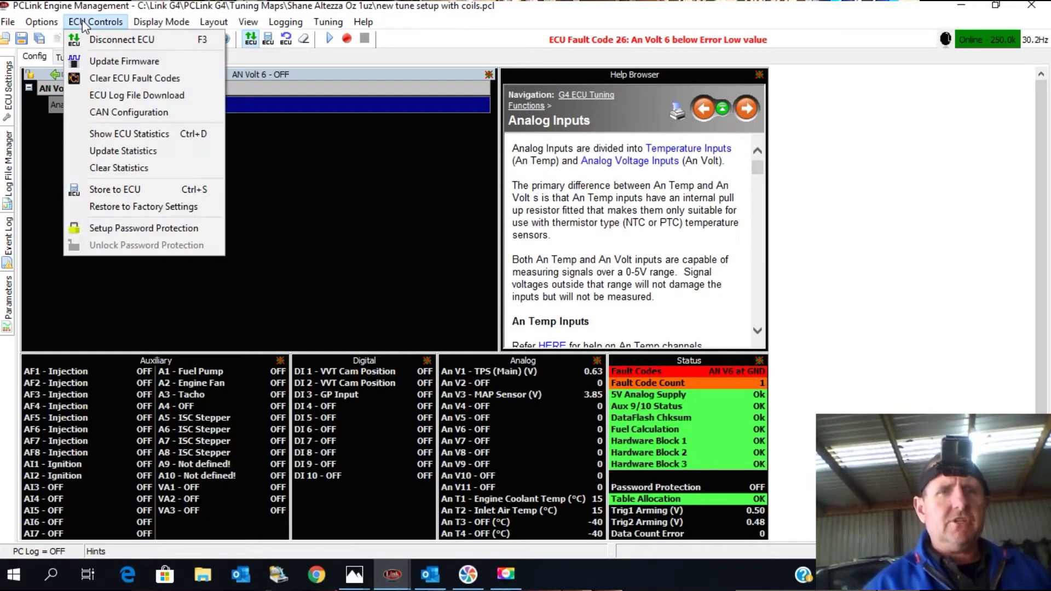
pyautogui.click(115, 191)
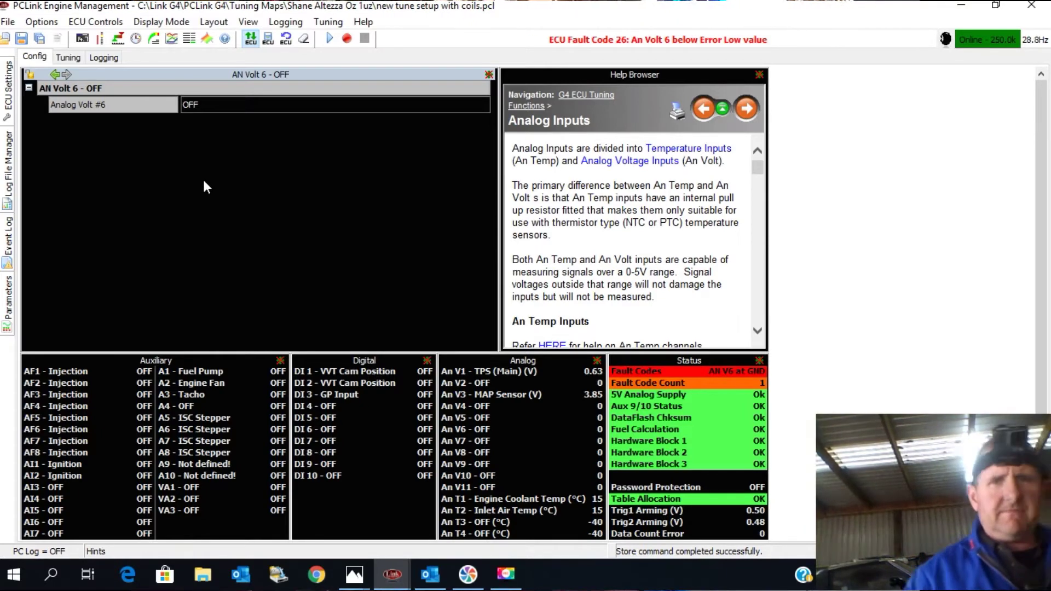
# Step: Display the runtime values, examine the trigger and limit data, and move their window clear of the configuration view
pyautogui.click(328, 22)
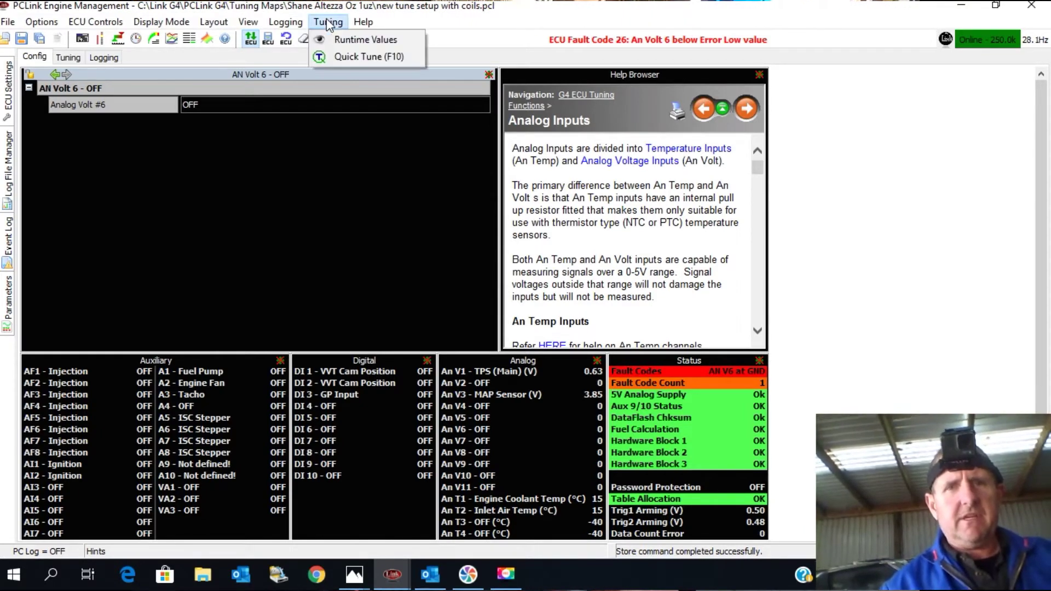
pyautogui.click(357, 40)
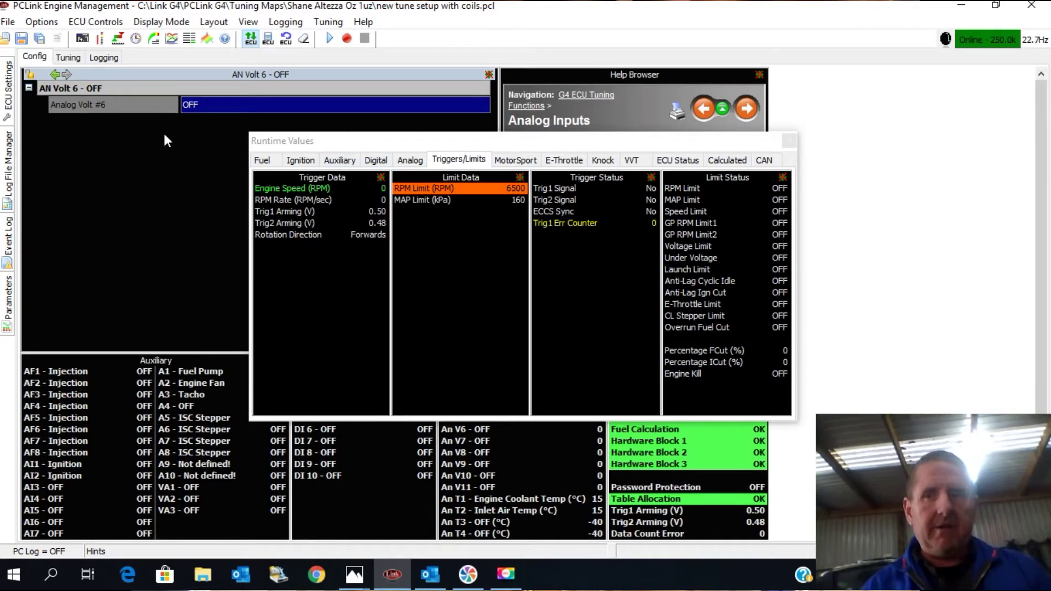
pyautogui.moveTo(459, 141); pyautogui.dragTo(734, 32)
# Step: Set the function of digital input DI 1 from the ECU settings to OFF
pyautogui.click(8, 88)
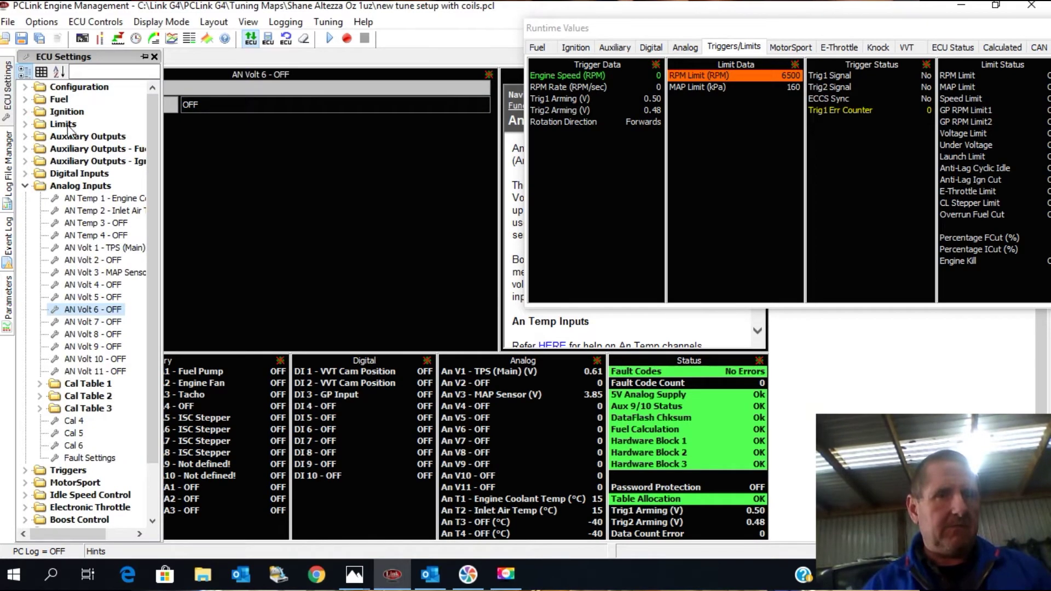
pyautogui.doubleClick(75, 174)
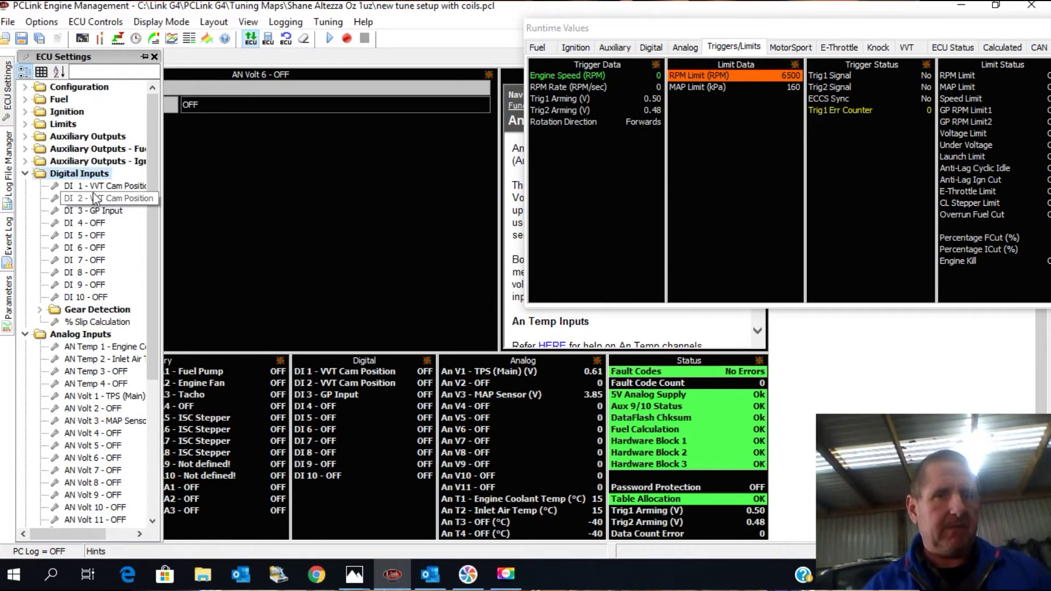
pyautogui.click(108, 189)
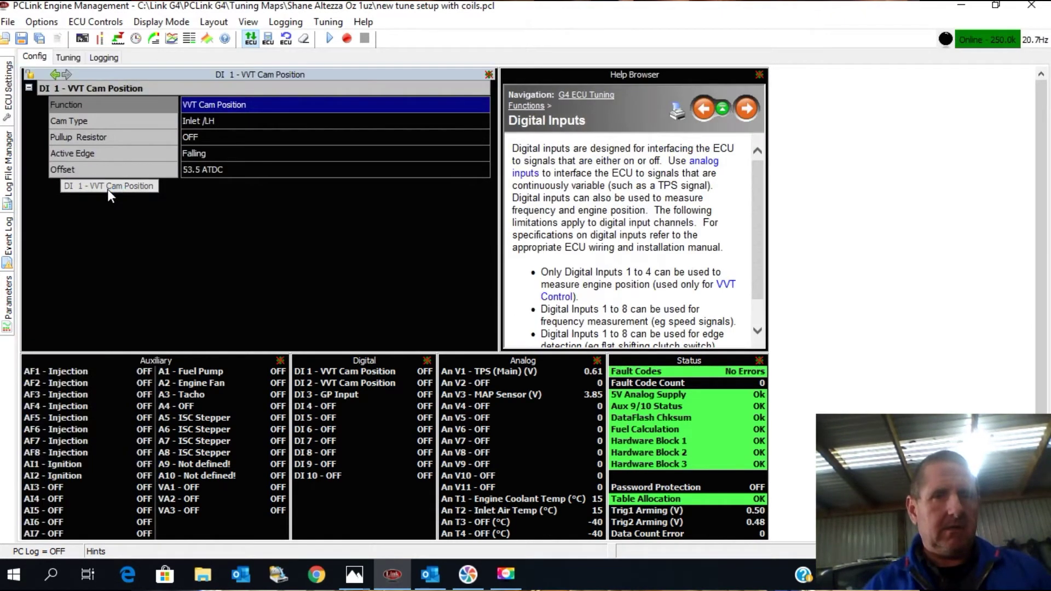
pyautogui.doubleClick(229, 104)
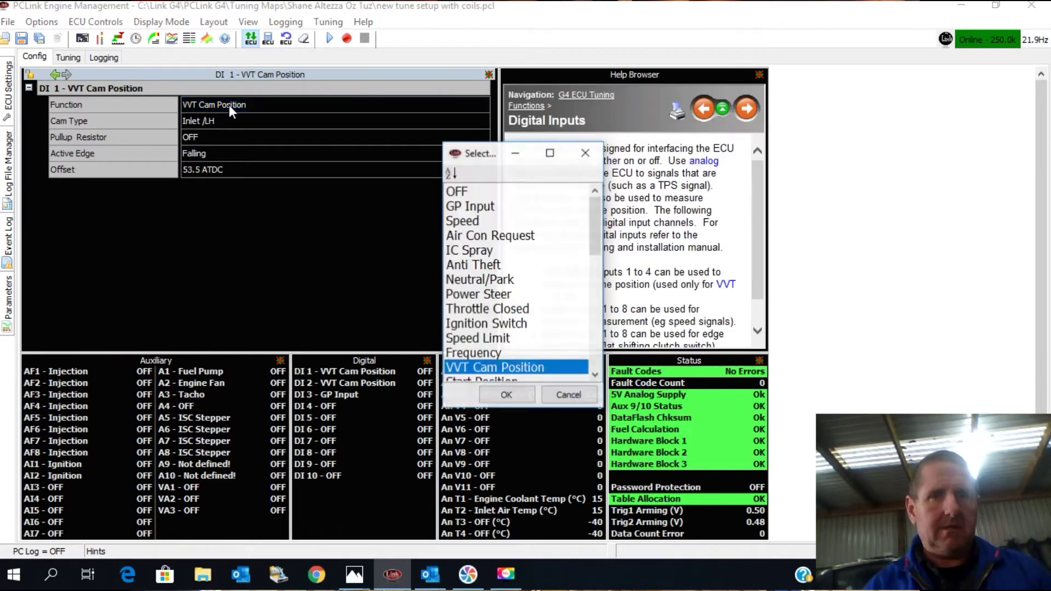
pyautogui.click(463, 191)
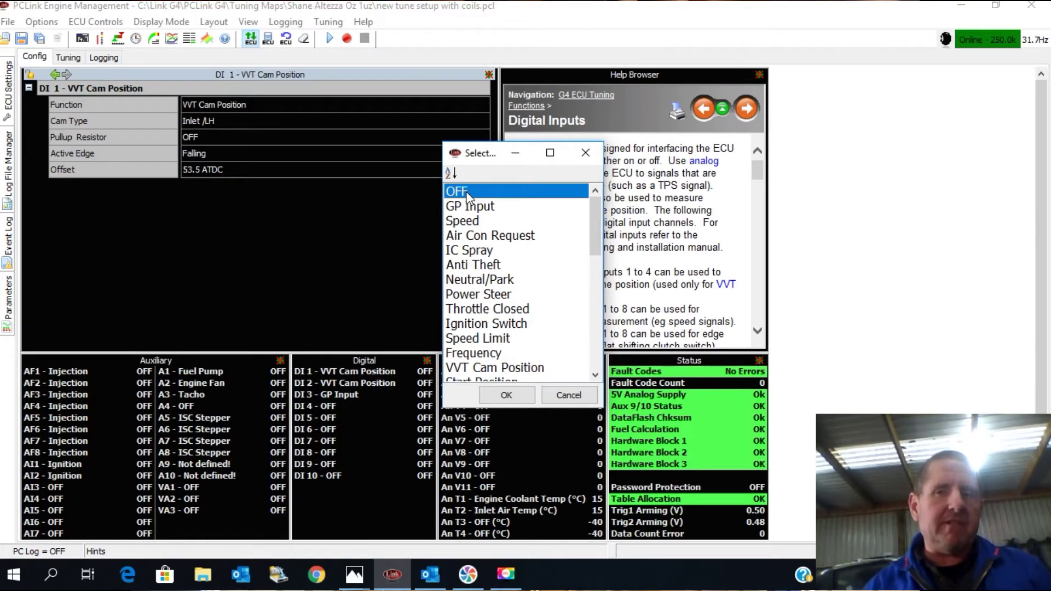
pyautogui.click(498, 399)
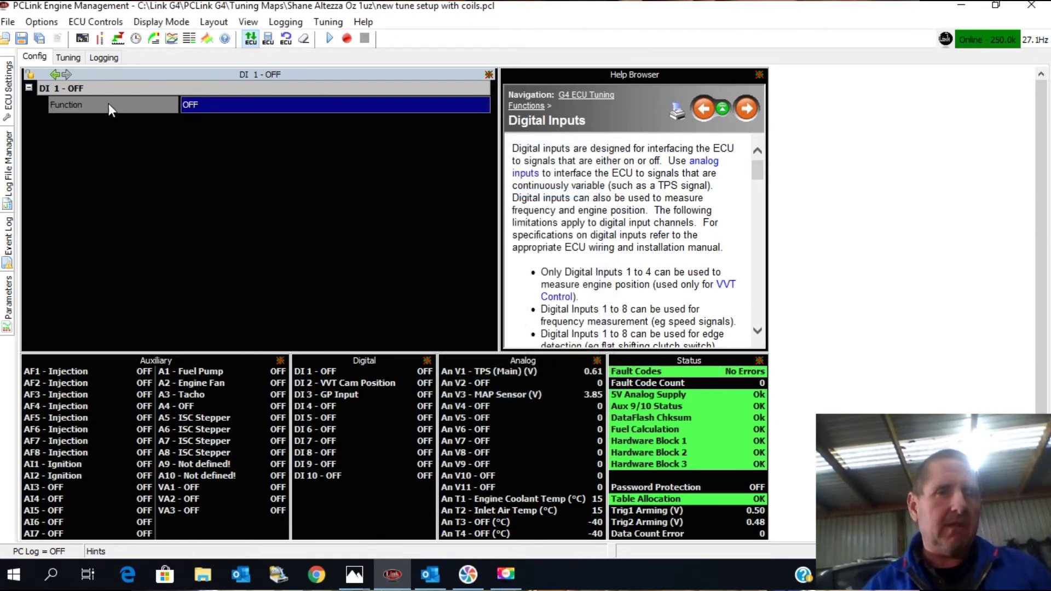
# Step: Set the function of digital input DI 2 to OFF
pyautogui.moveTo(8, 90)
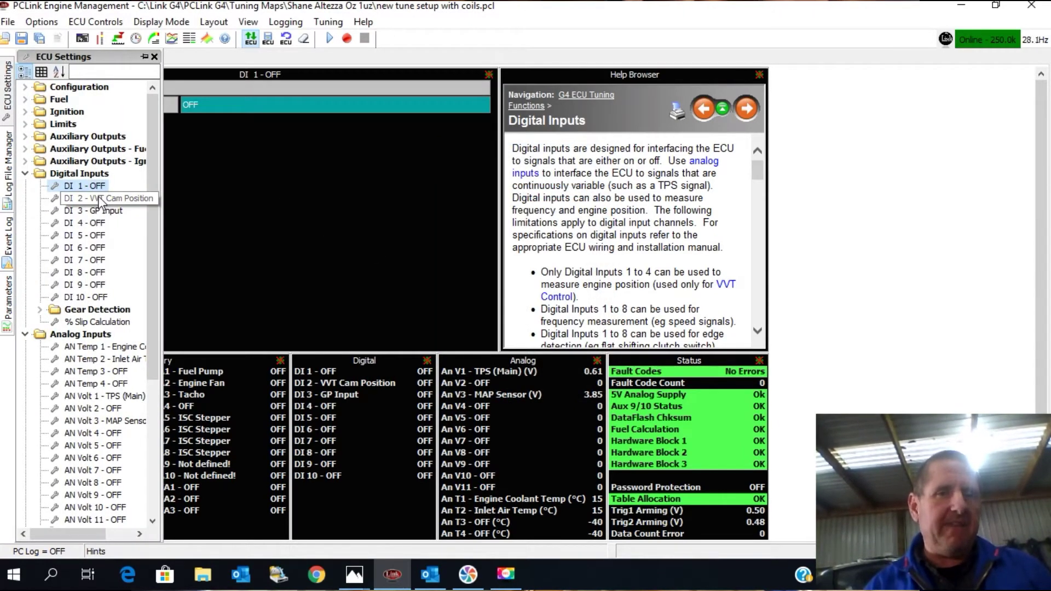
pyautogui.click(77, 197)
pyautogui.click(240, 104)
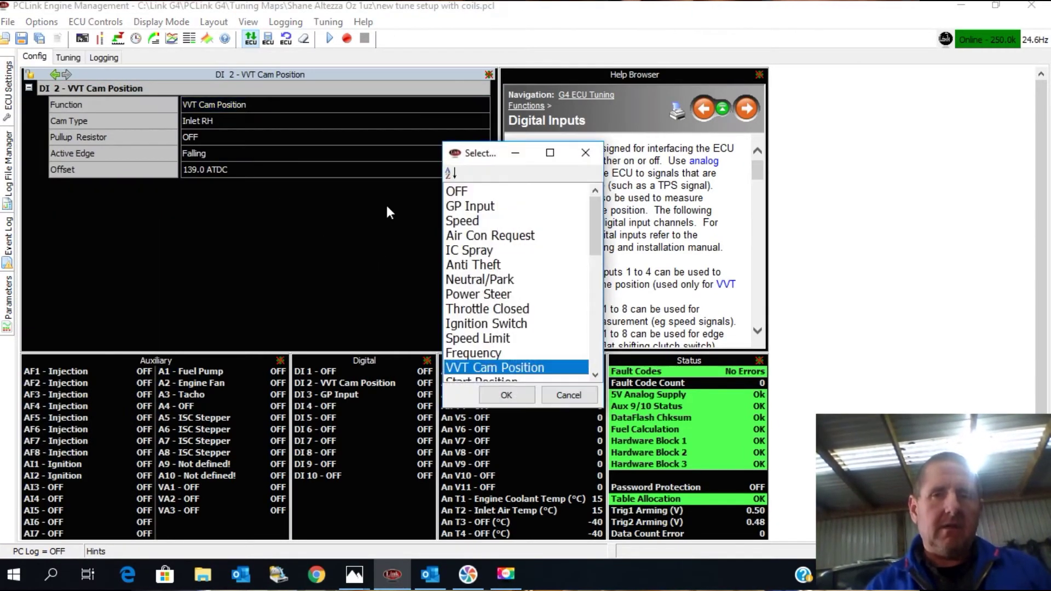
pyautogui.click(474, 192)
pyautogui.click(491, 393)
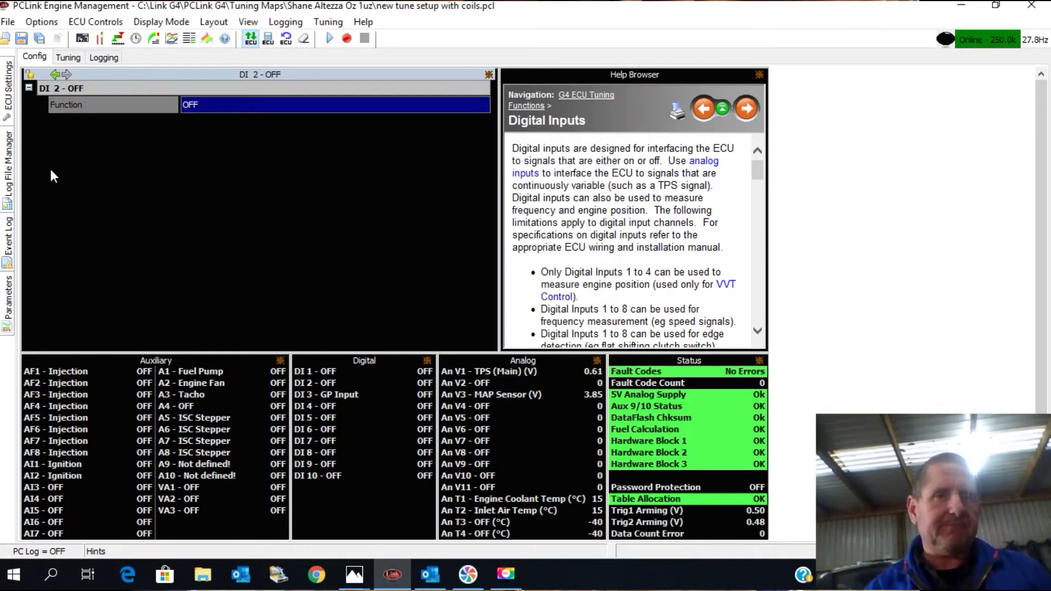
# Step: Set the function of digital input DI 3 to OFF
pyautogui.moveTo(15, 81)
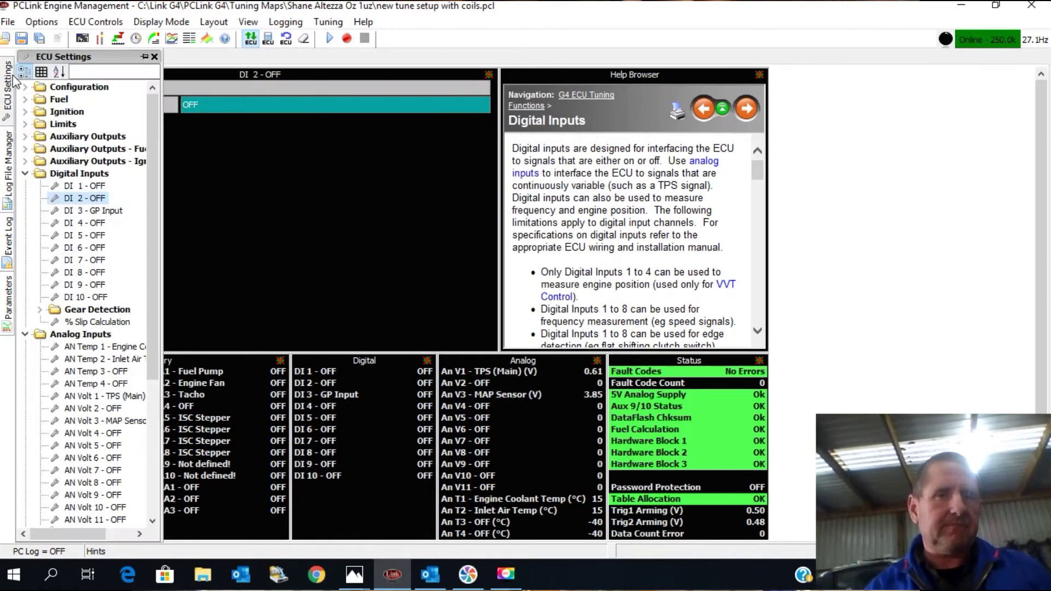
pyautogui.click(97, 213)
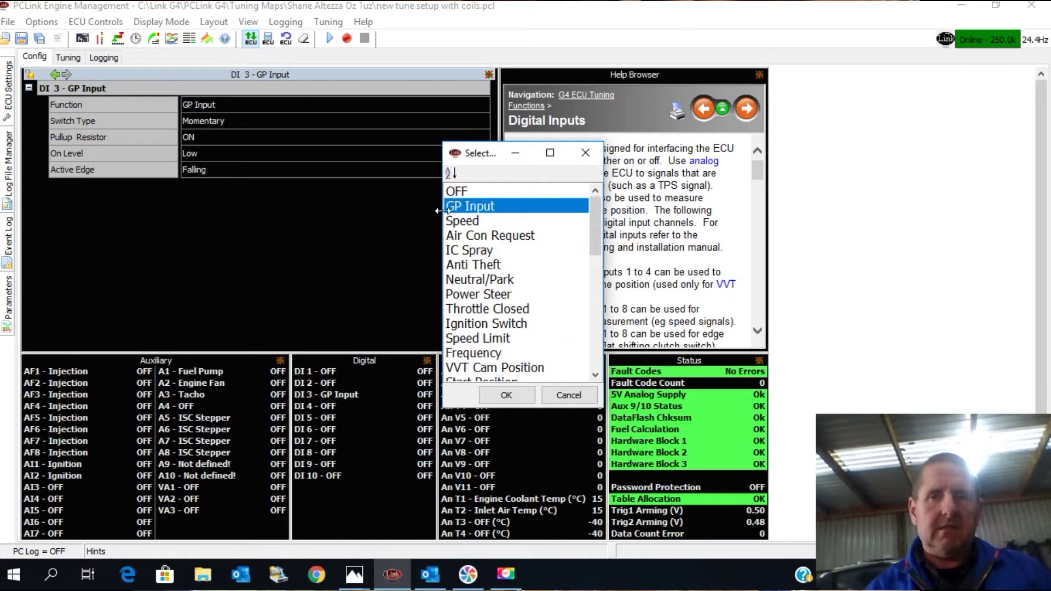
pyautogui.click(472, 191)
pyautogui.click(507, 396)
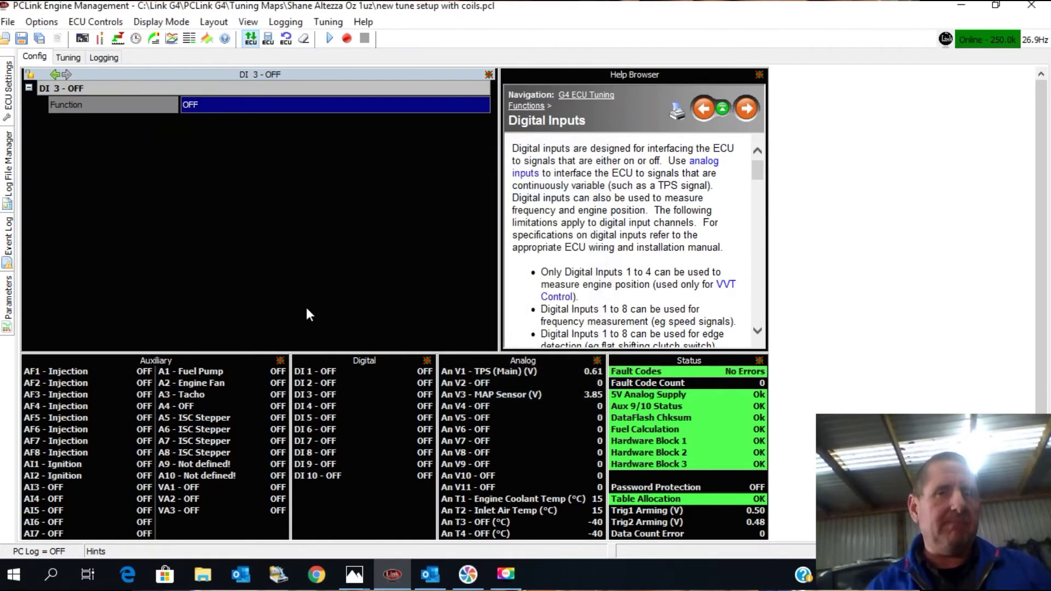
# Step: Assign the Start Position function to digital input DI 2
pyautogui.moveTo(8, 88)
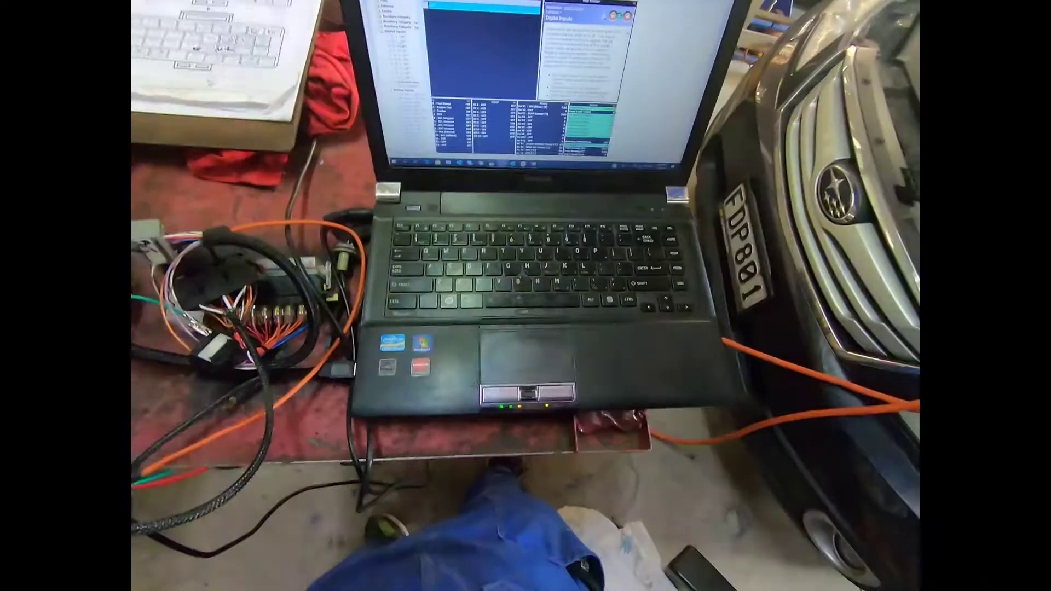
pyautogui.click(85, 198)
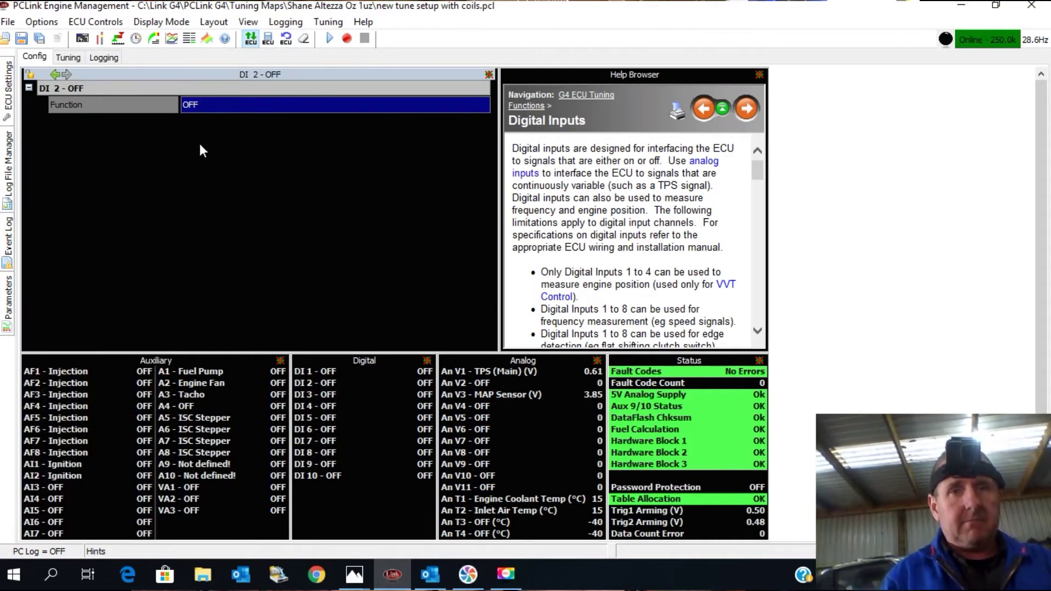
pyautogui.doubleClick(223, 99)
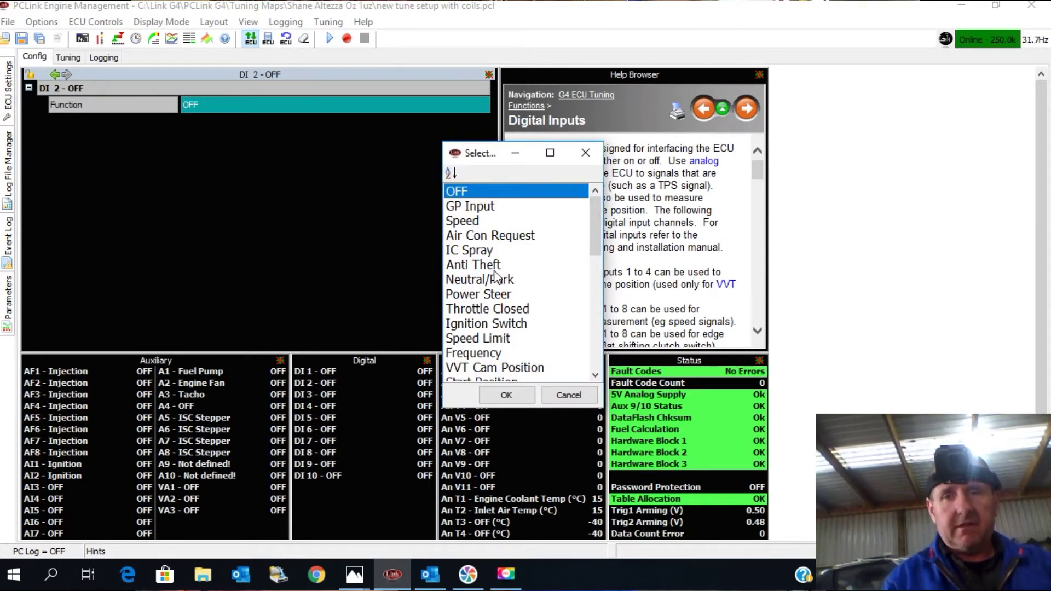
pyautogui.moveTo(599, 213); pyautogui.dragTo(599, 238)
pyautogui.click(519, 312)
pyautogui.click(509, 395)
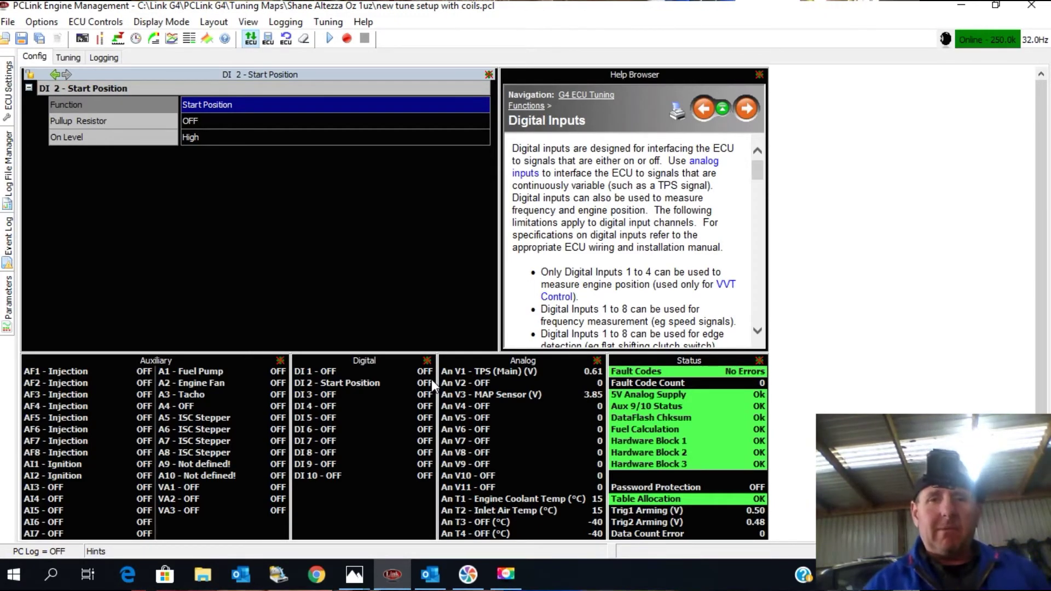
# Step: Change the function of digital input DI 2 to GP Input
pyautogui.doubleClick(205, 109)
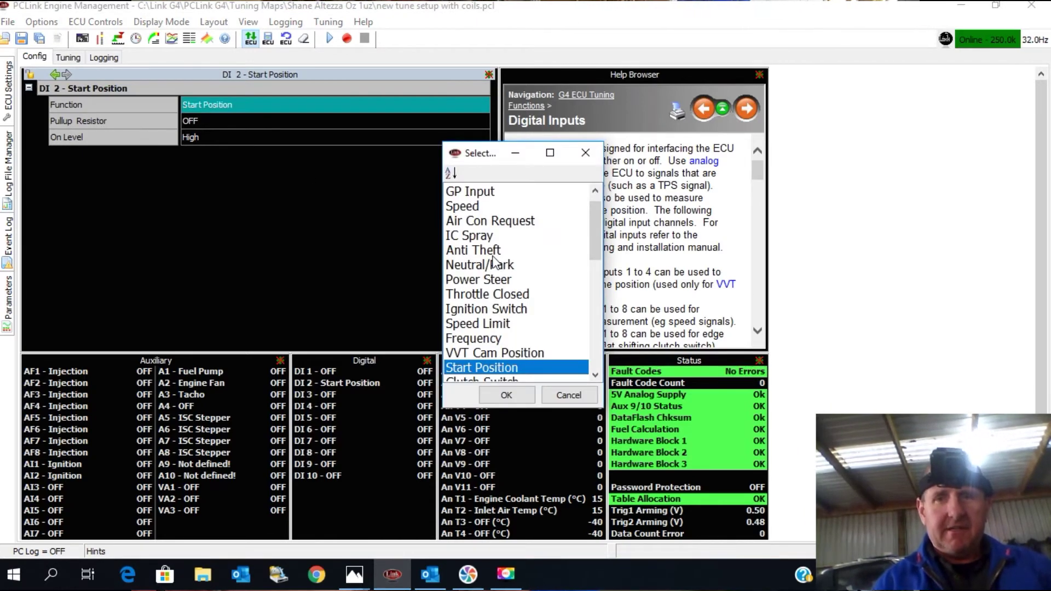
pyautogui.click(487, 192)
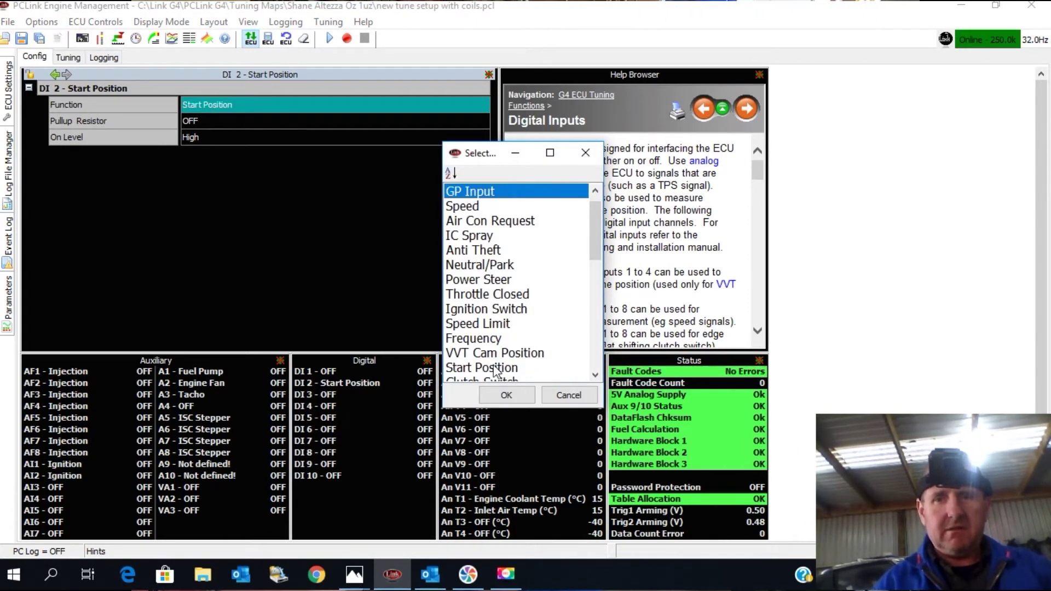
pyautogui.click(506, 396)
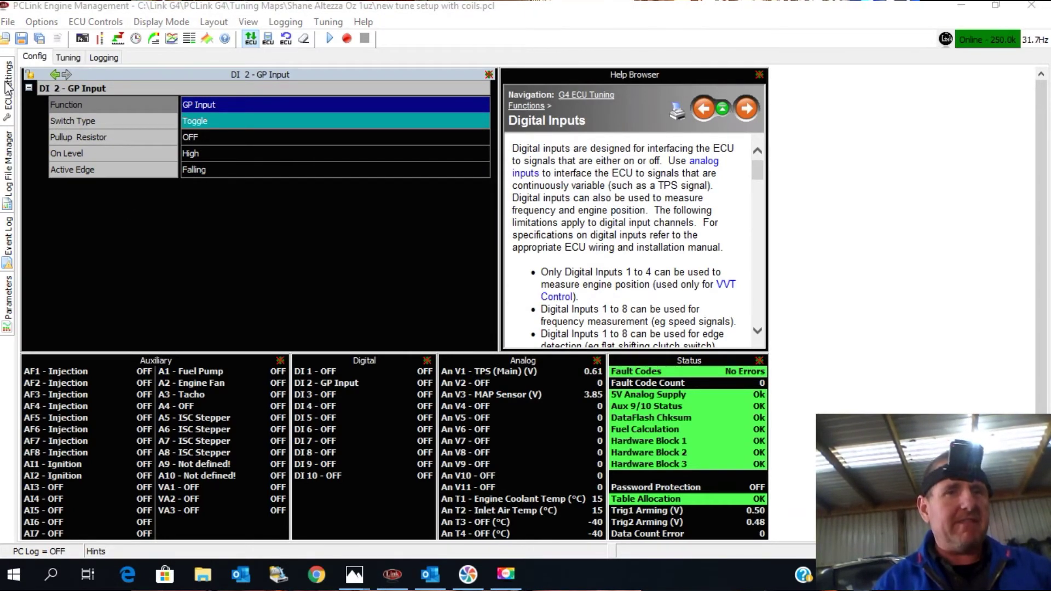
# Step: Assign the Start Position function to digital input DI 3
pyautogui.click(8, 87)
pyautogui.click(93, 211)
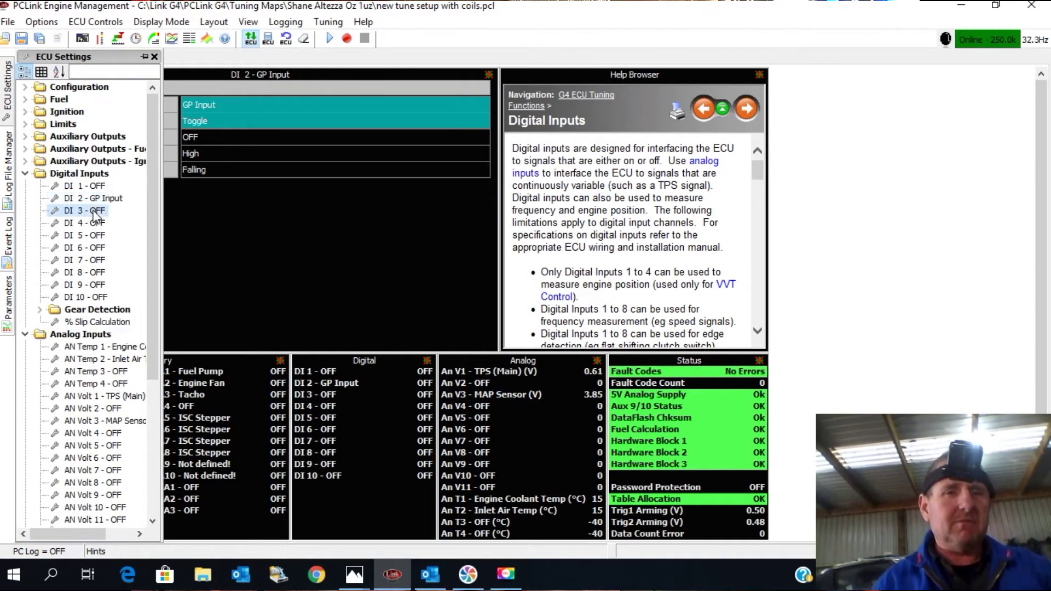
pyautogui.doubleClick(212, 105)
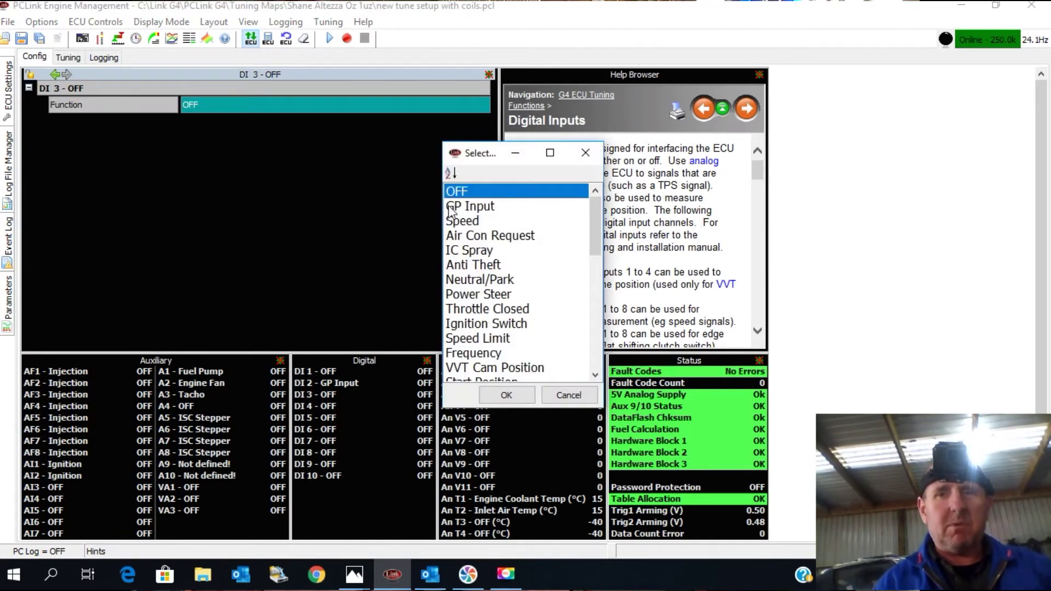
pyautogui.moveTo(594, 230)
pyautogui.mouseDown()
pyautogui.moveTo(596, 264)
pyautogui.moveTo(596, 248)
pyautogui.mouseUp()
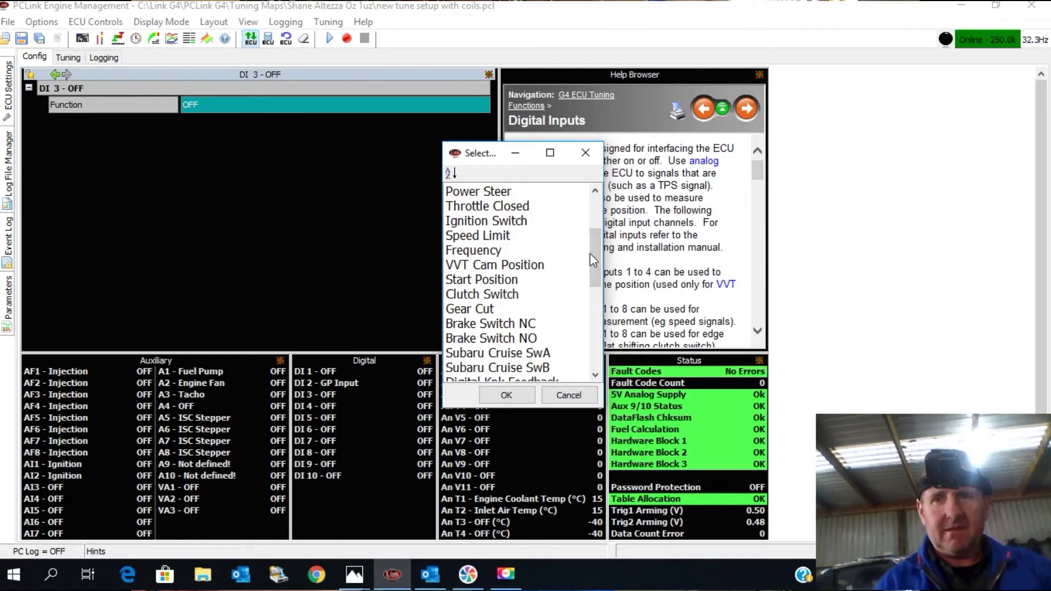
pyautogui.scroll(1, 596, 248)
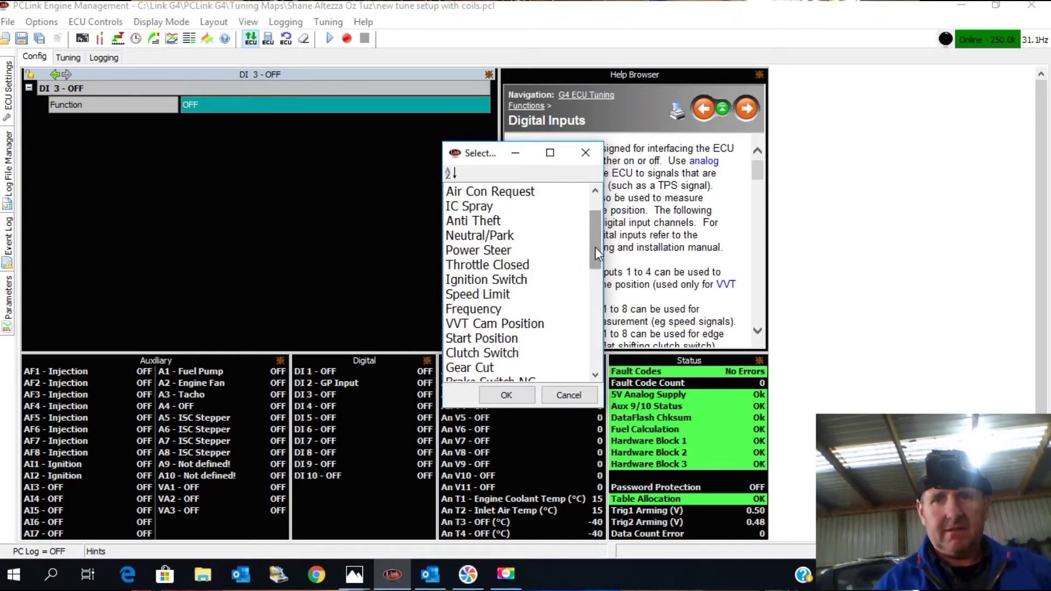
pyautogui.moveTo(596, 248); pyautogui.dragTo(596, 261)
pyautogui.click(485, 296)
pyautogui.click(506, 395)
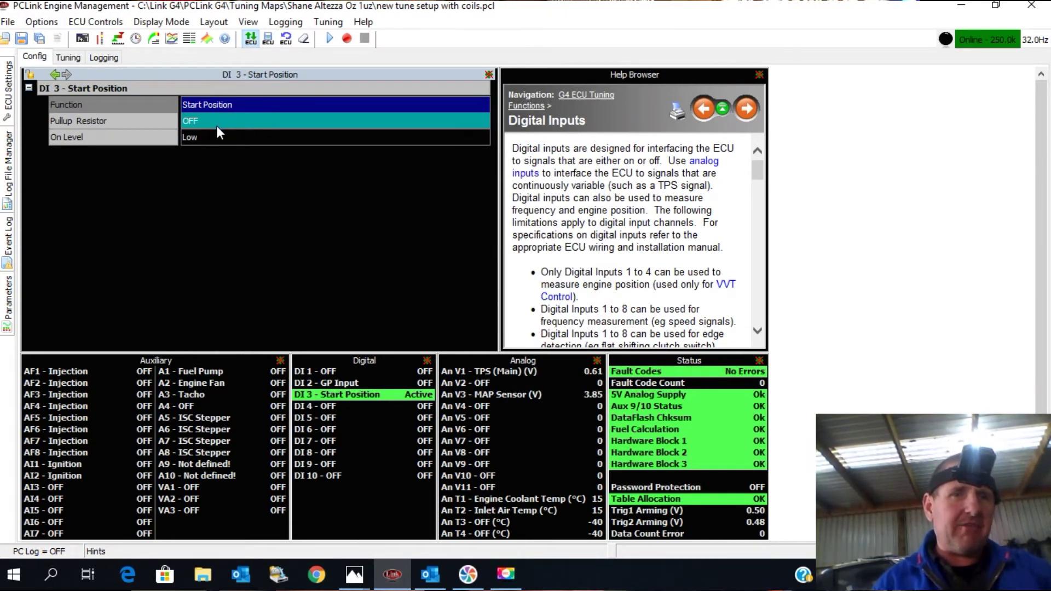
# Step: Set the On Level of DI 3 to High and store the settings to the ECU
pyautogui.doubleClick(203, 137)
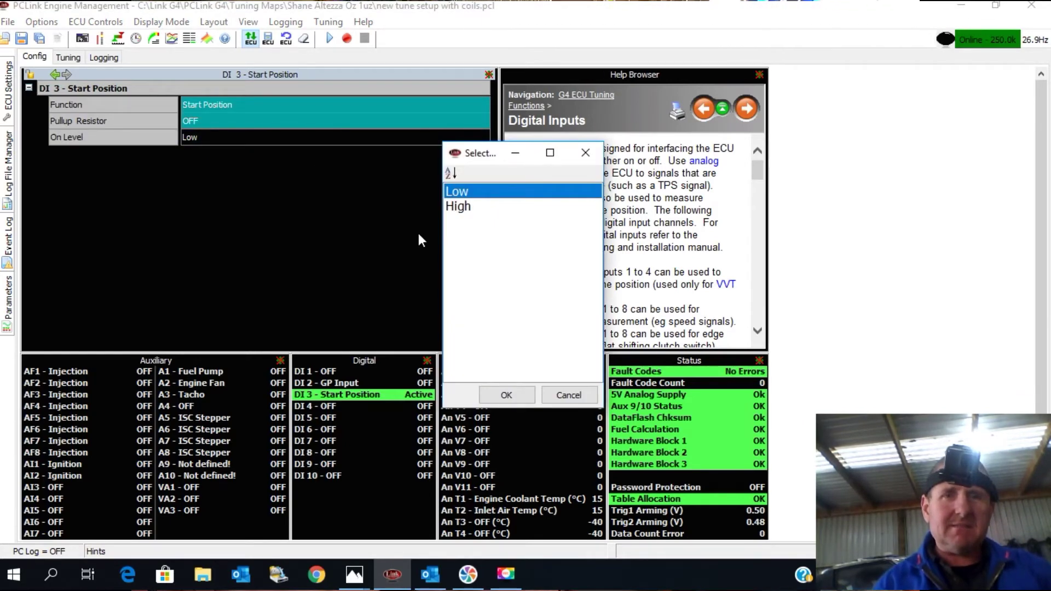
pyautogui.click(463, 208)
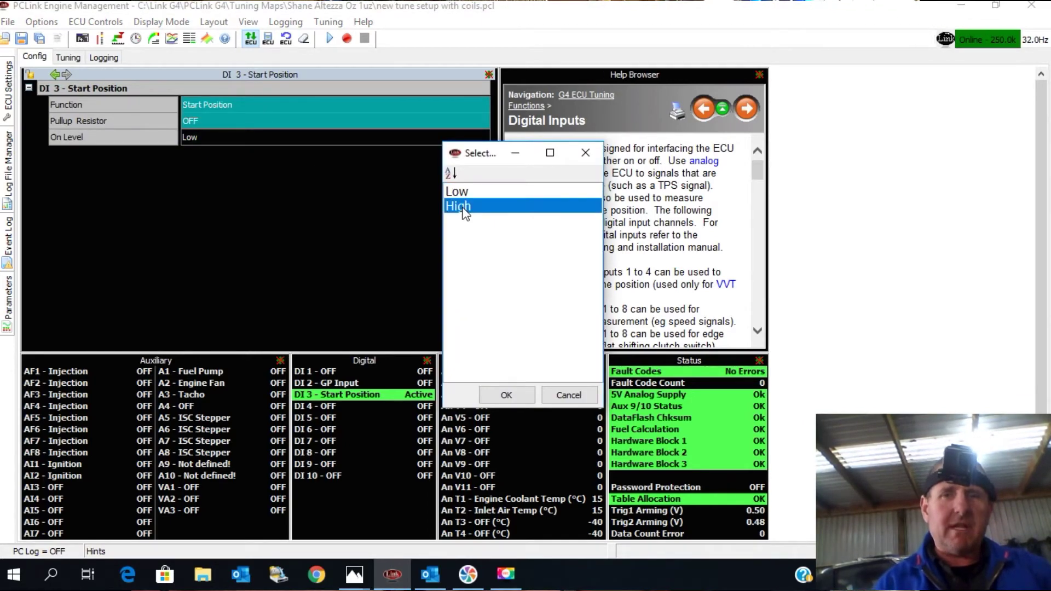
pyautogui.click(500, 397)
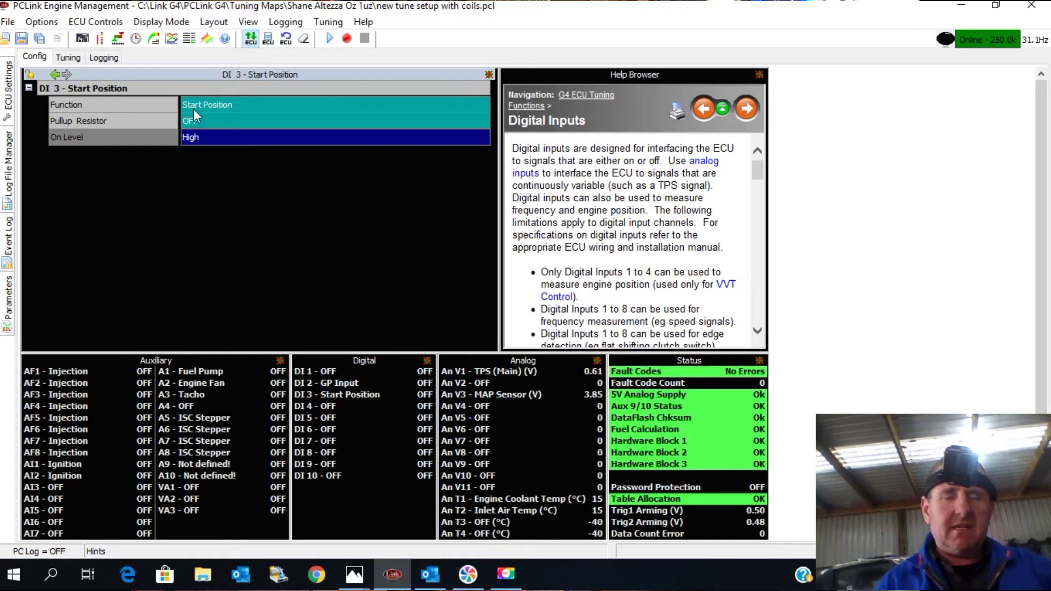
pyautogui.click(95, 21)
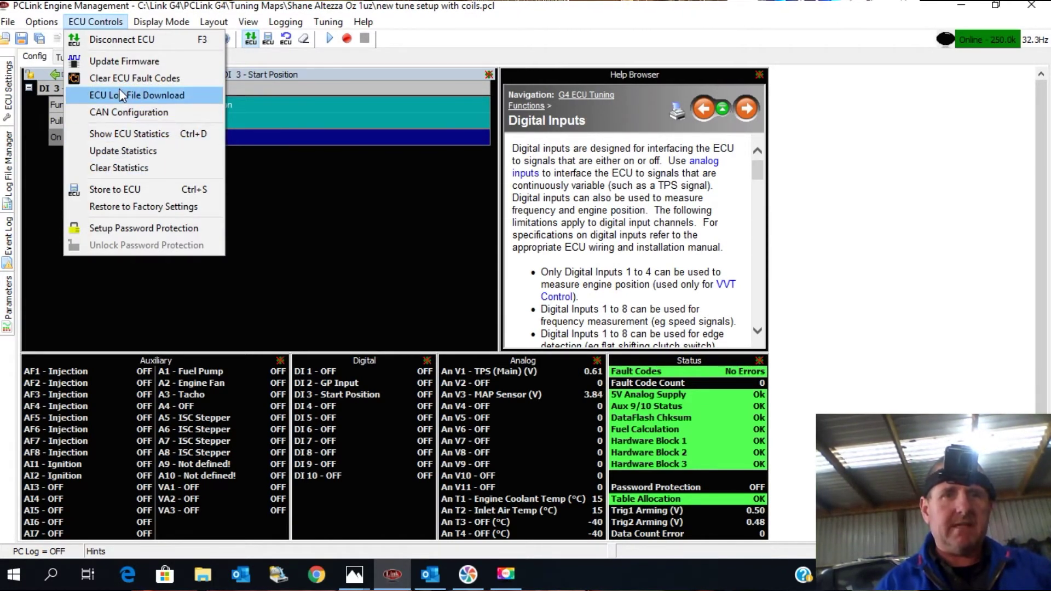
pyautogui.click(116, 189)
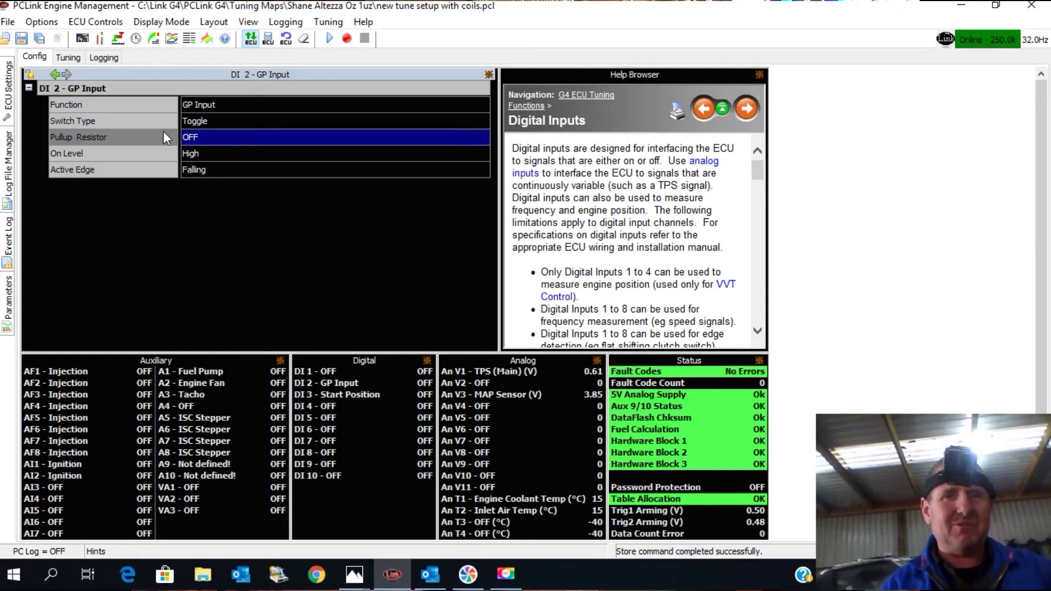
# Step: Assign the Throttle Closed function to digital input DI 2
pyautogui.click(209, 108)
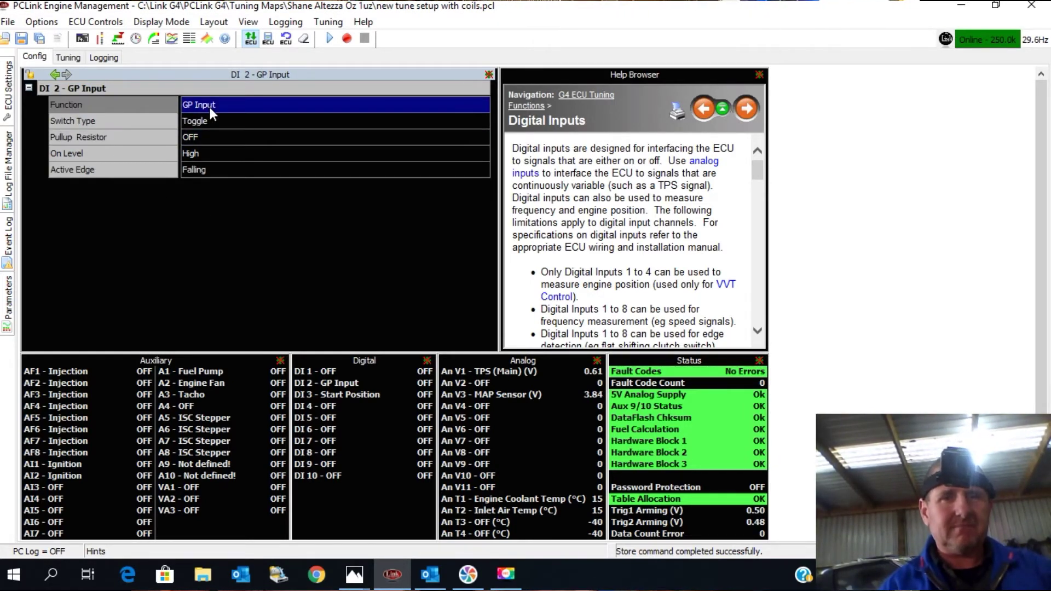
pyautogui.doubleClick(220, 103)
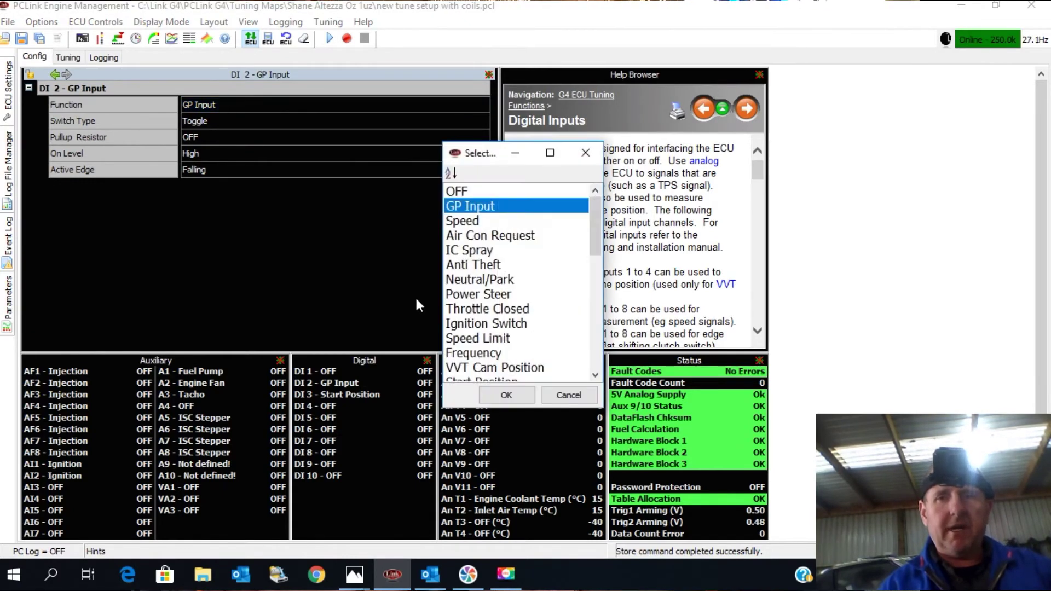
pyautogui.click(499, 310)
pyautogui.click(506, 396)
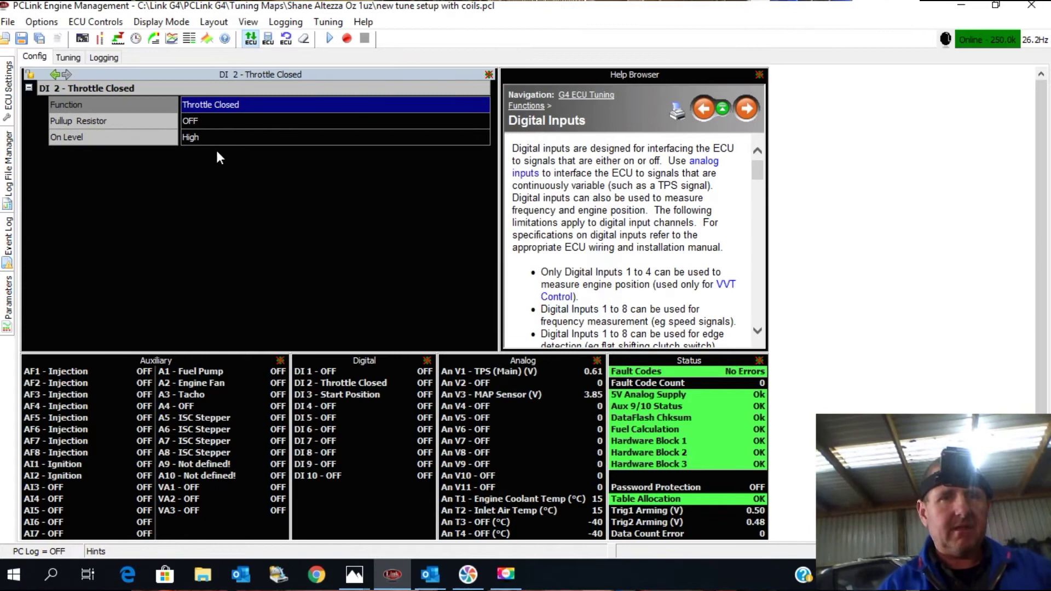
# Step: Turn the pullup resistor of DI 2 ON and set its On Level to Low
pyautogui.doubleClick(218, 121)
pyautogui.click(460, 206)
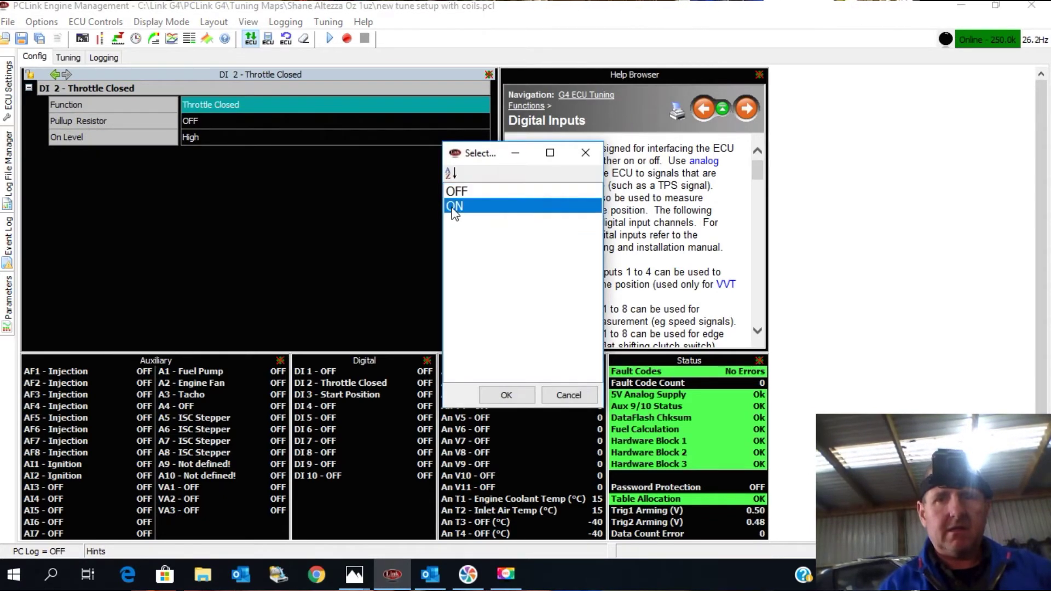
pyautogui.click(505, 397)
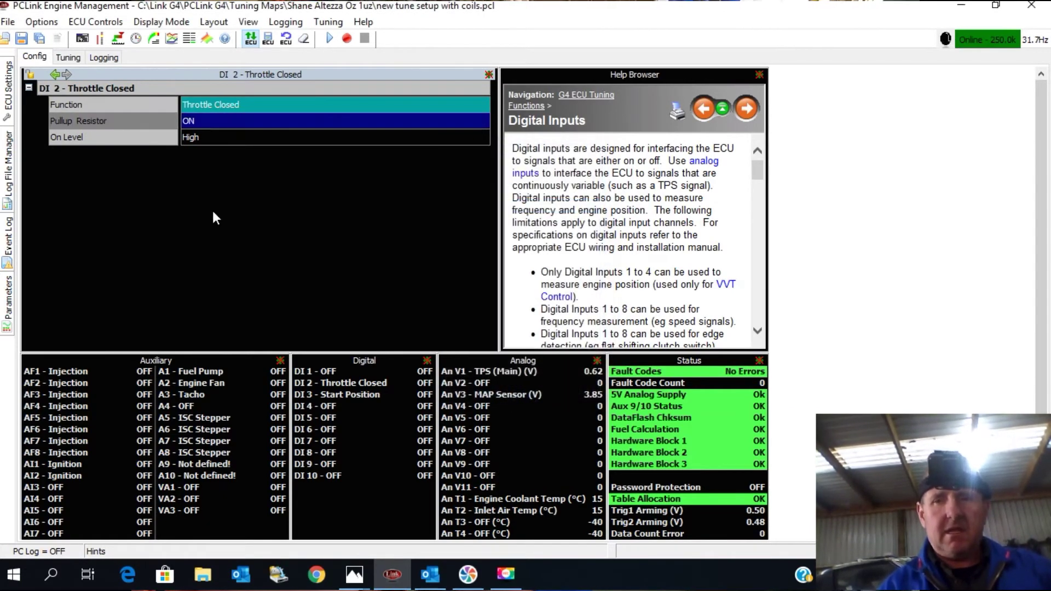
pyautogui.doubleClick(205, 137)
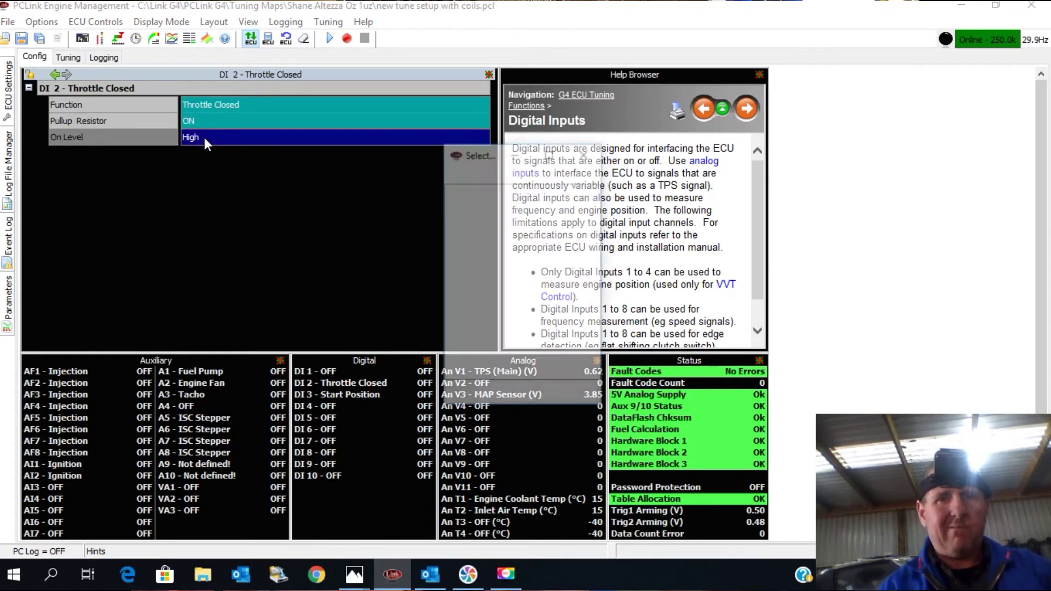
pyautogui.click(460, 192)
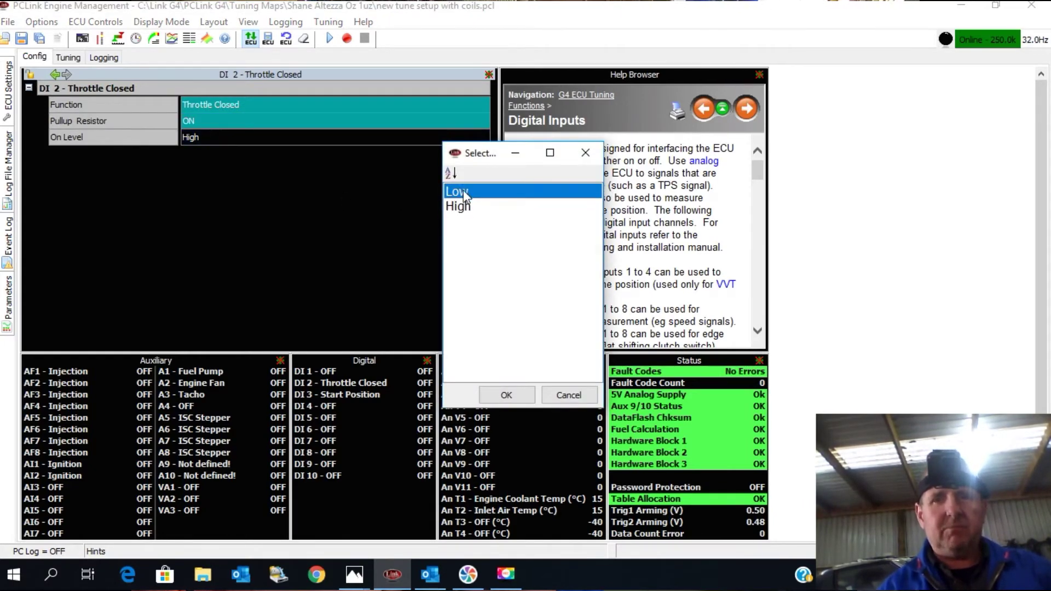
pyautogui.click(504, 395)
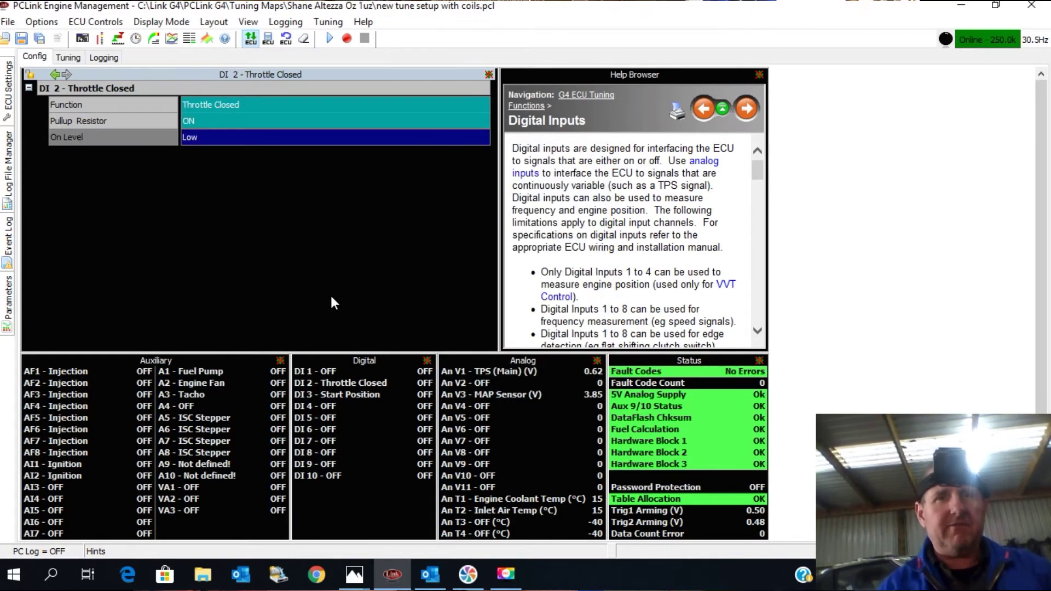
pyautogui.click(264, 121)
pyautogui.click(255, 103)
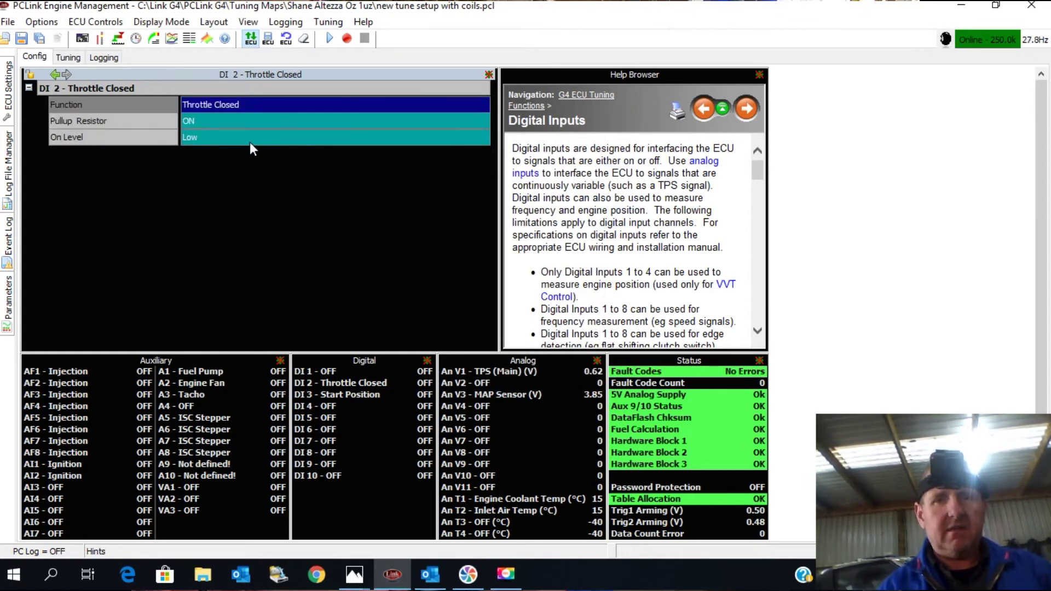
pyautogui.click(249, 143)
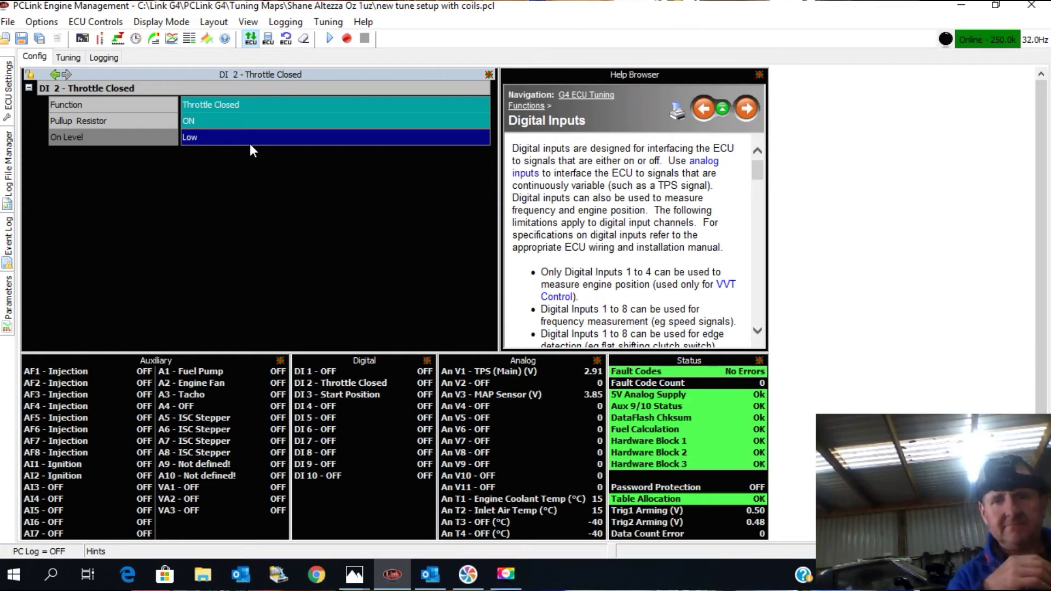
# Step: Set the function of digital input DI 2 back to GP Input
pyautogui.doubleClick(212, 104)
pyautogui.click(466, 207)
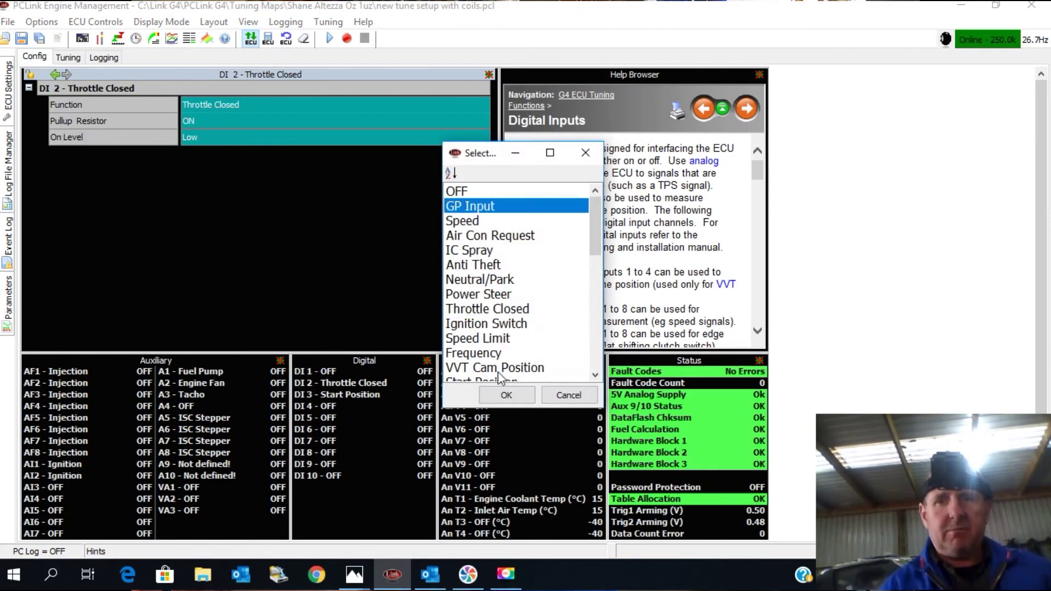
pyautogui.click(506, 395)
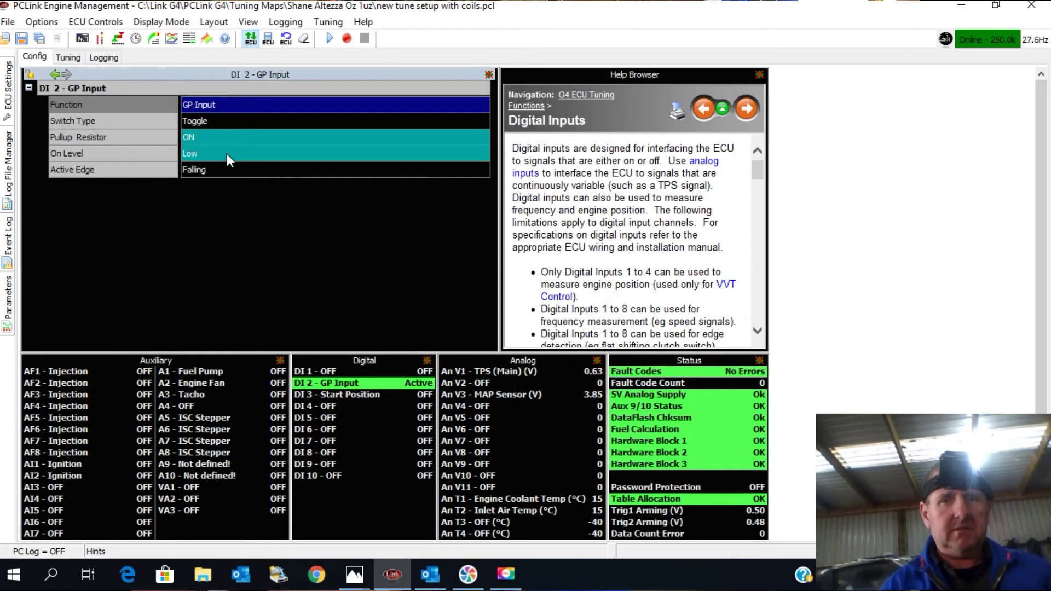